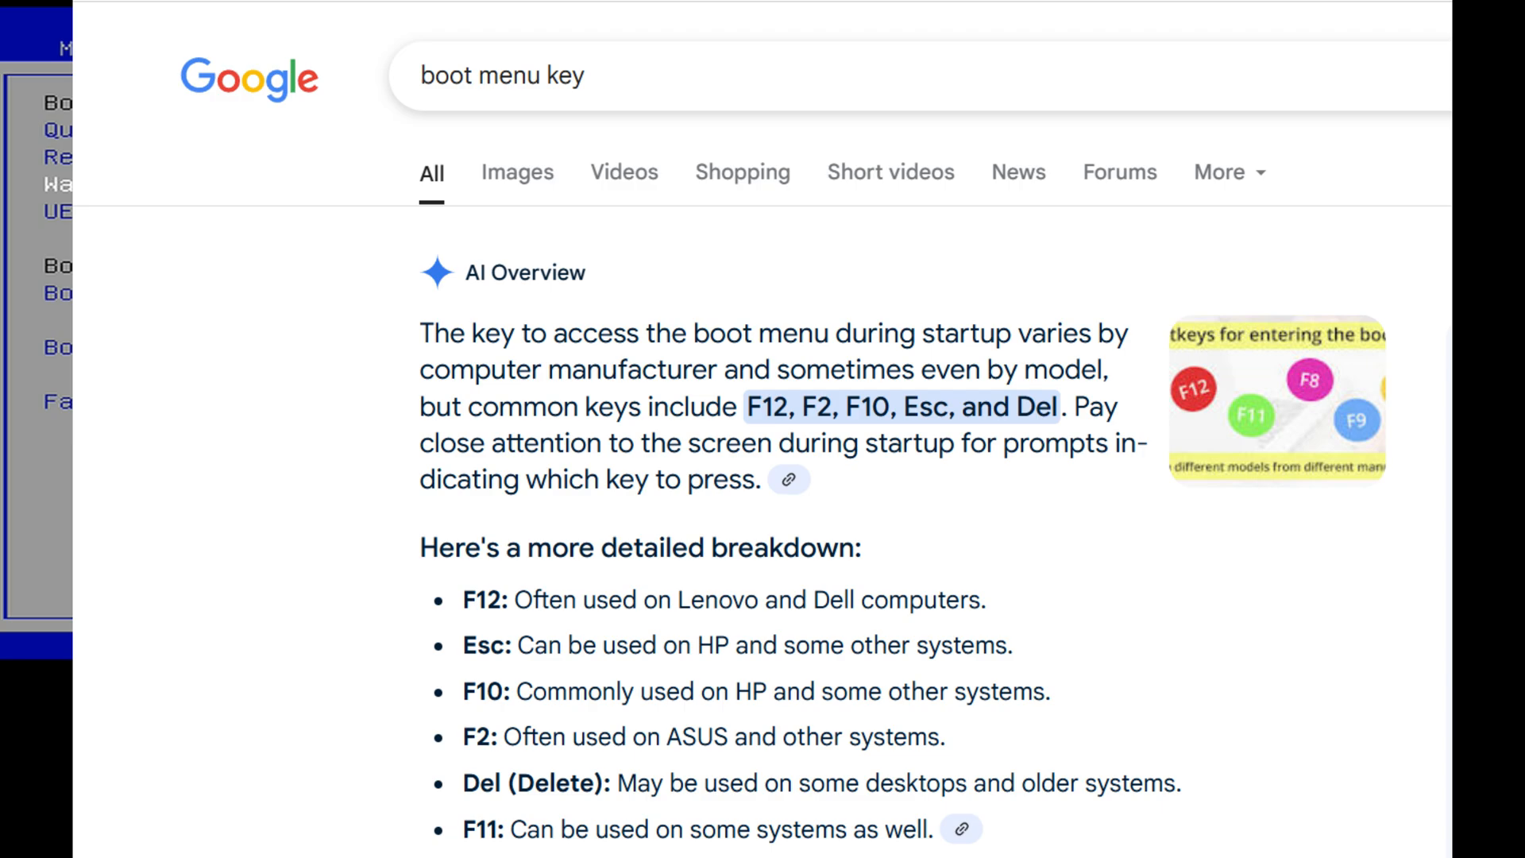
# Choose Save Changes and Exit on the Save & Exit tab so the machine reboots.
pyautogui.press('Right')
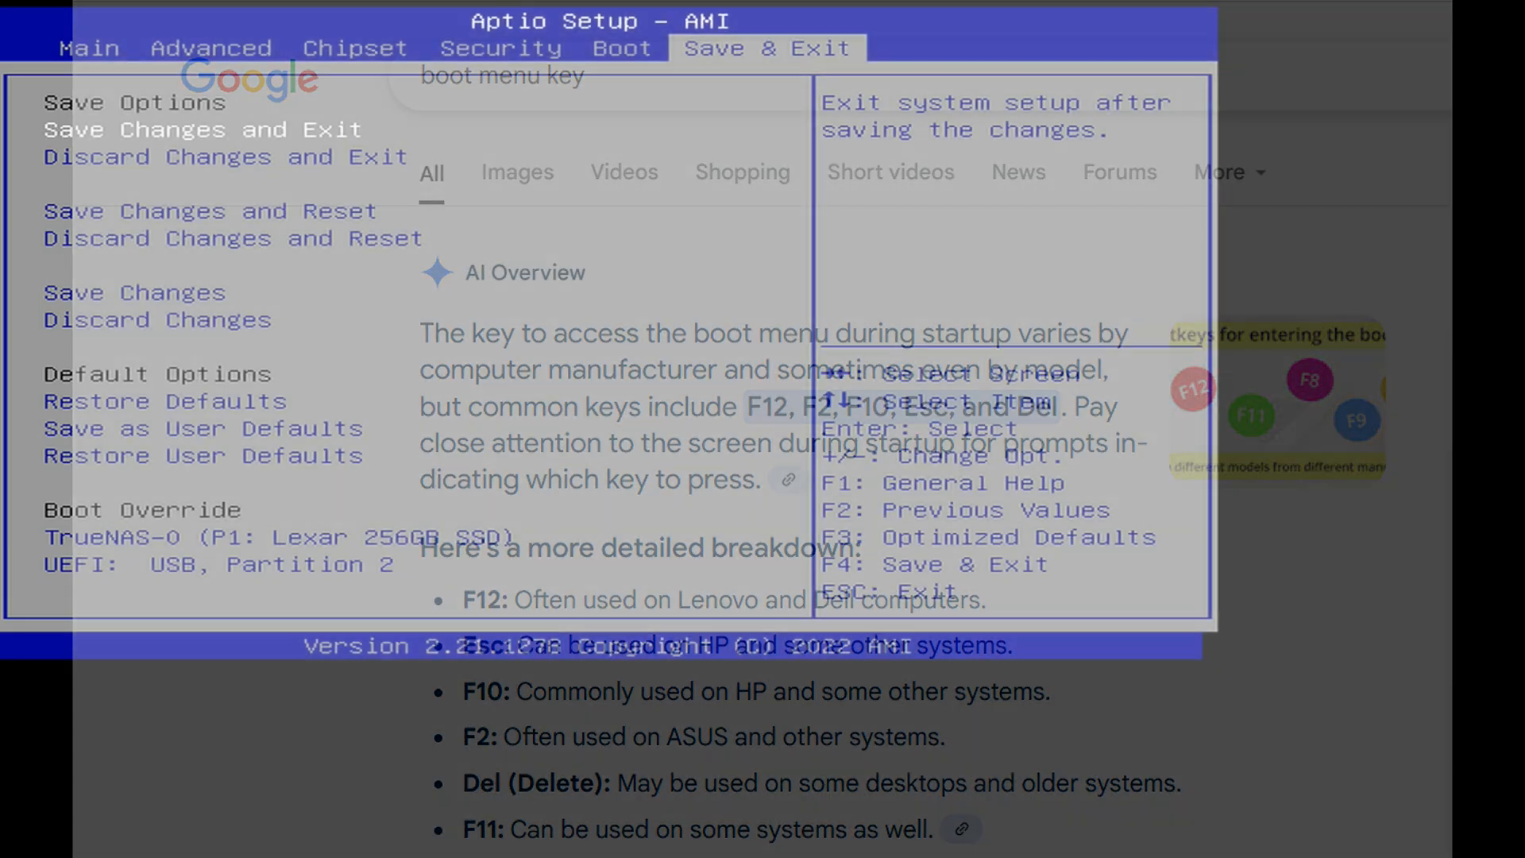
pyautogui.press('Return')
pyautogui.press('Return')
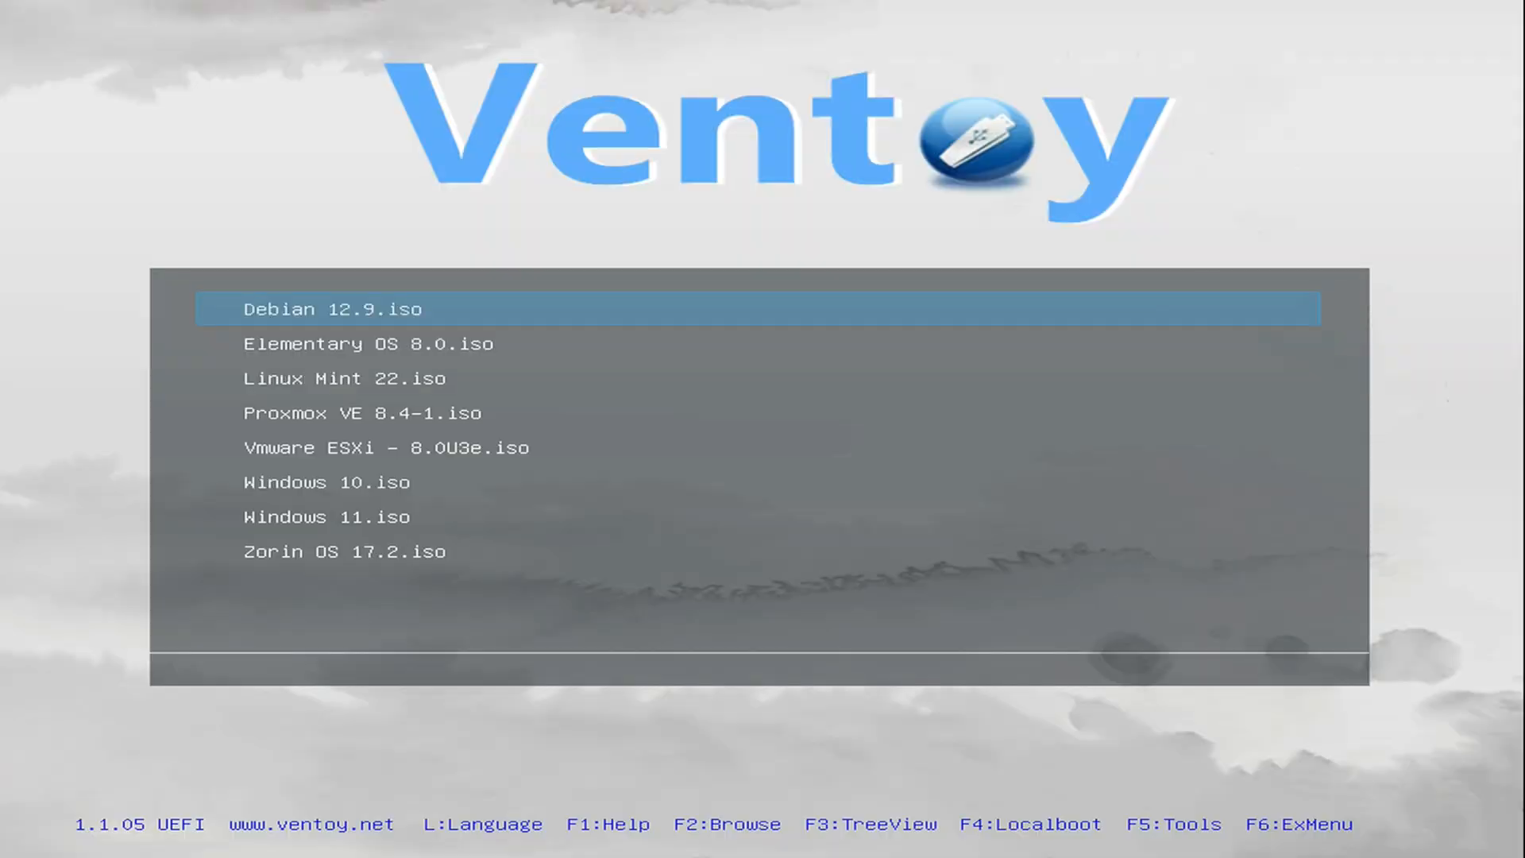
# Highlight Vmware ESXi - 8.0U3e.iso in the Ventoy ISO list and try to boot it.
pyautogui.press('Down')
pyautogui.press('Down')
pyautogui.press('Down')
pyautogui.press('Down')
pyautogui.press('Down')
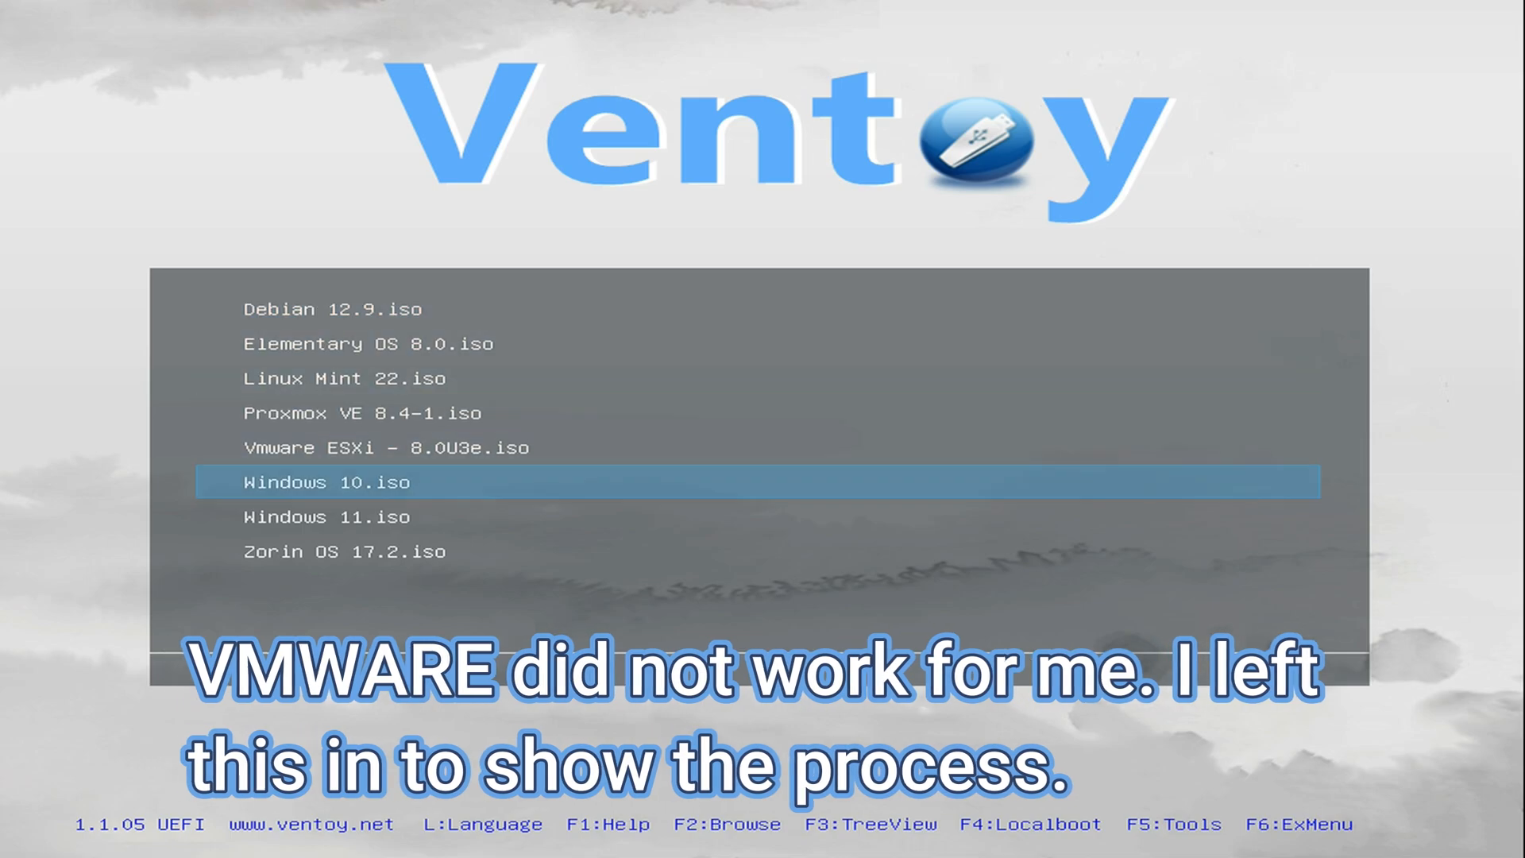
pyautogui.press('Up')
pyautogui.press('Up')
pyautogui.press('Up')
pyautogui.press('Up')
pyautogui.press('Up')
pyautogui.press('Down')
pyautogui.press('Down')
pyautogui.press('Down')
pyautogui.press('Down')
pyautogui.press('Down')
pyautogui.press('Down')
pyautogui.press('Down')
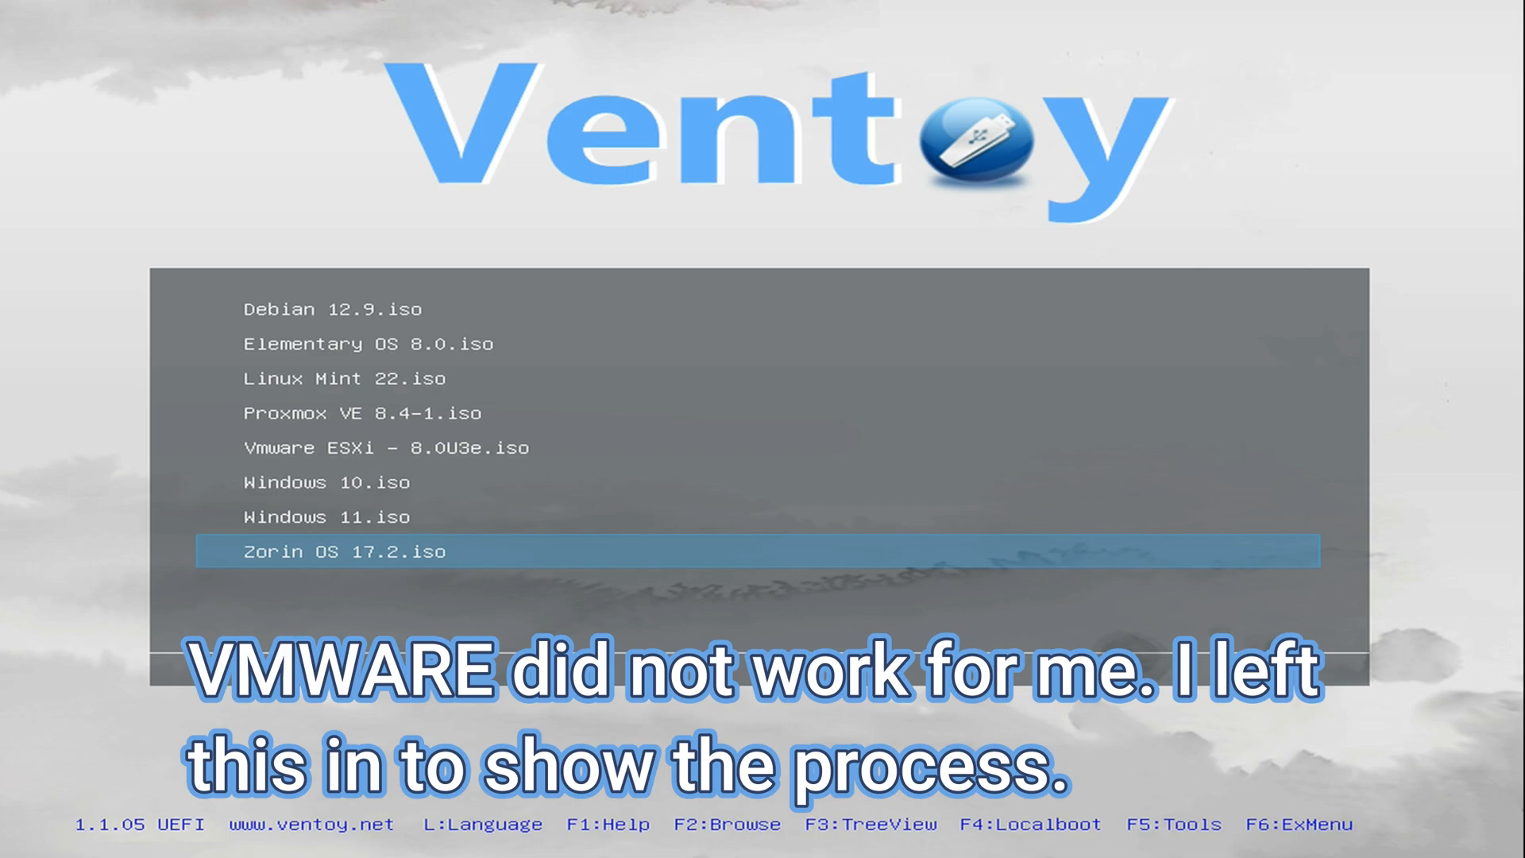
pyautogui.press('Up')
pyautogui.press('Up')
pyautogui.press('Up')
pyautogui.press('Up')
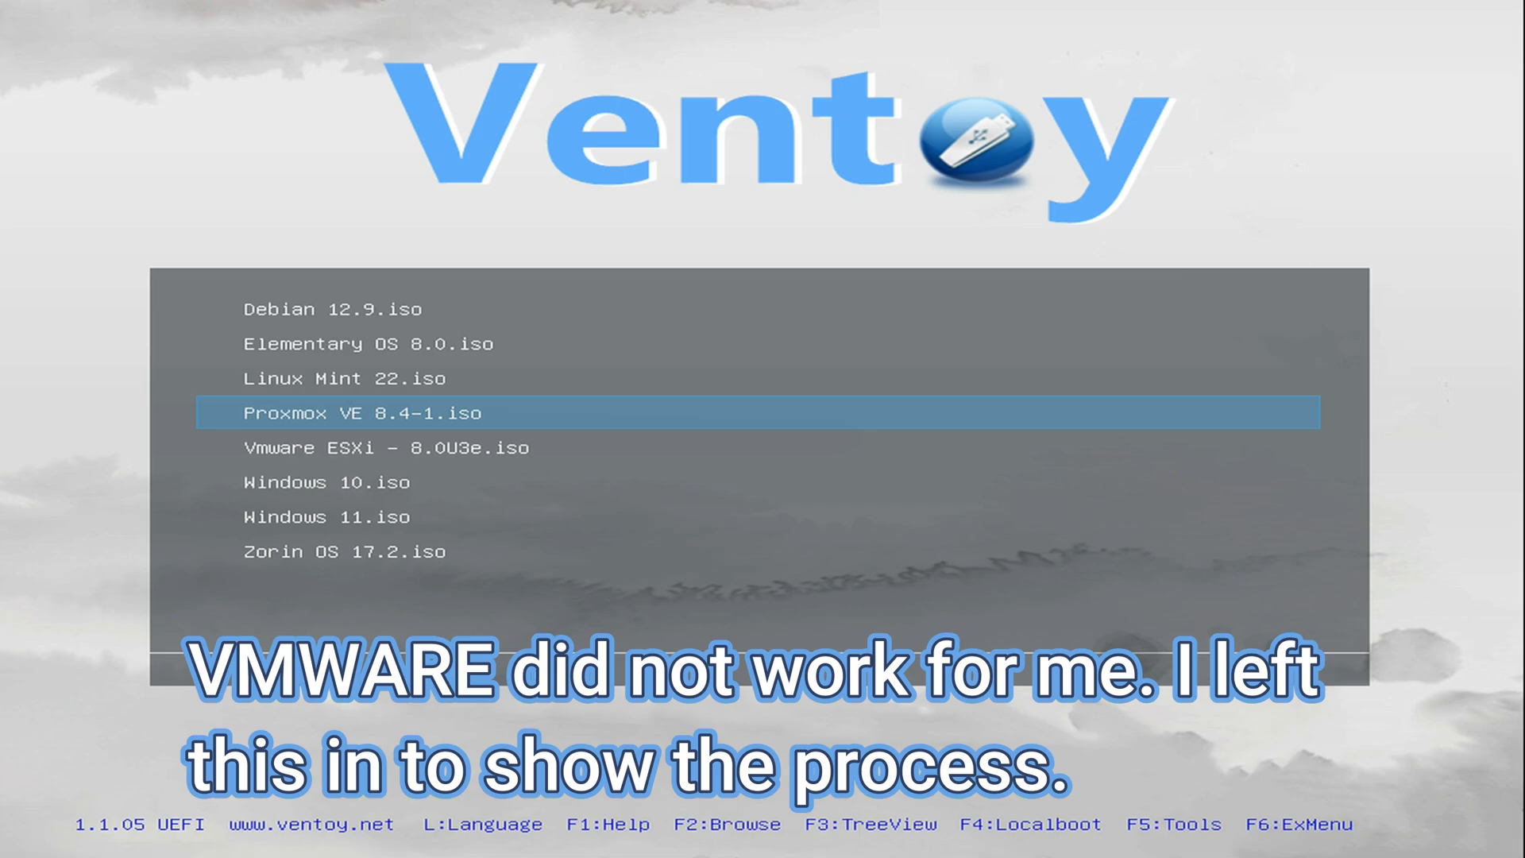
pyautogui.press('Down')
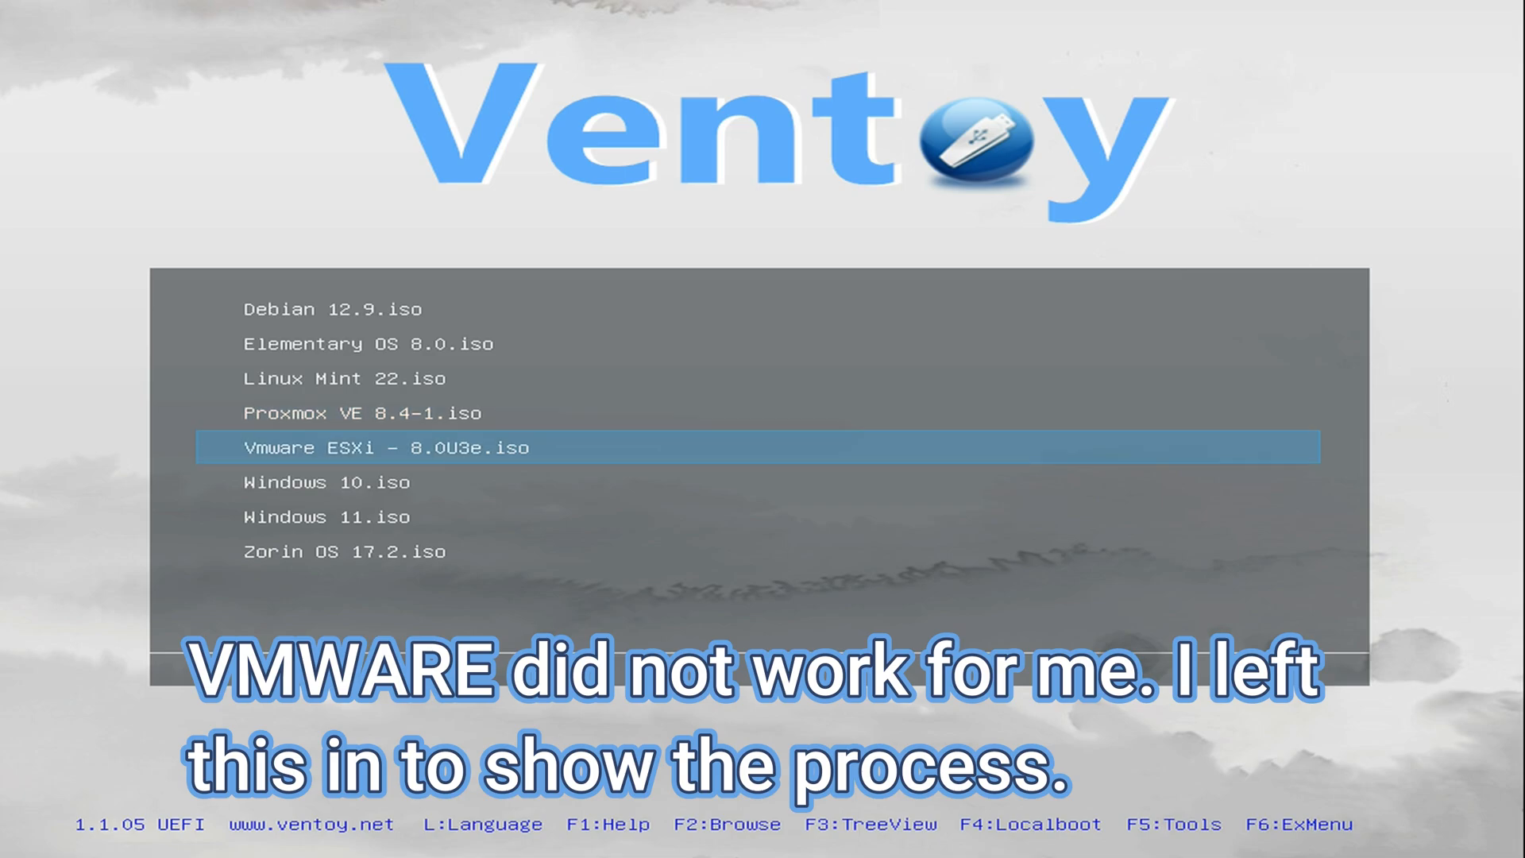
pyautogui.press('Up')
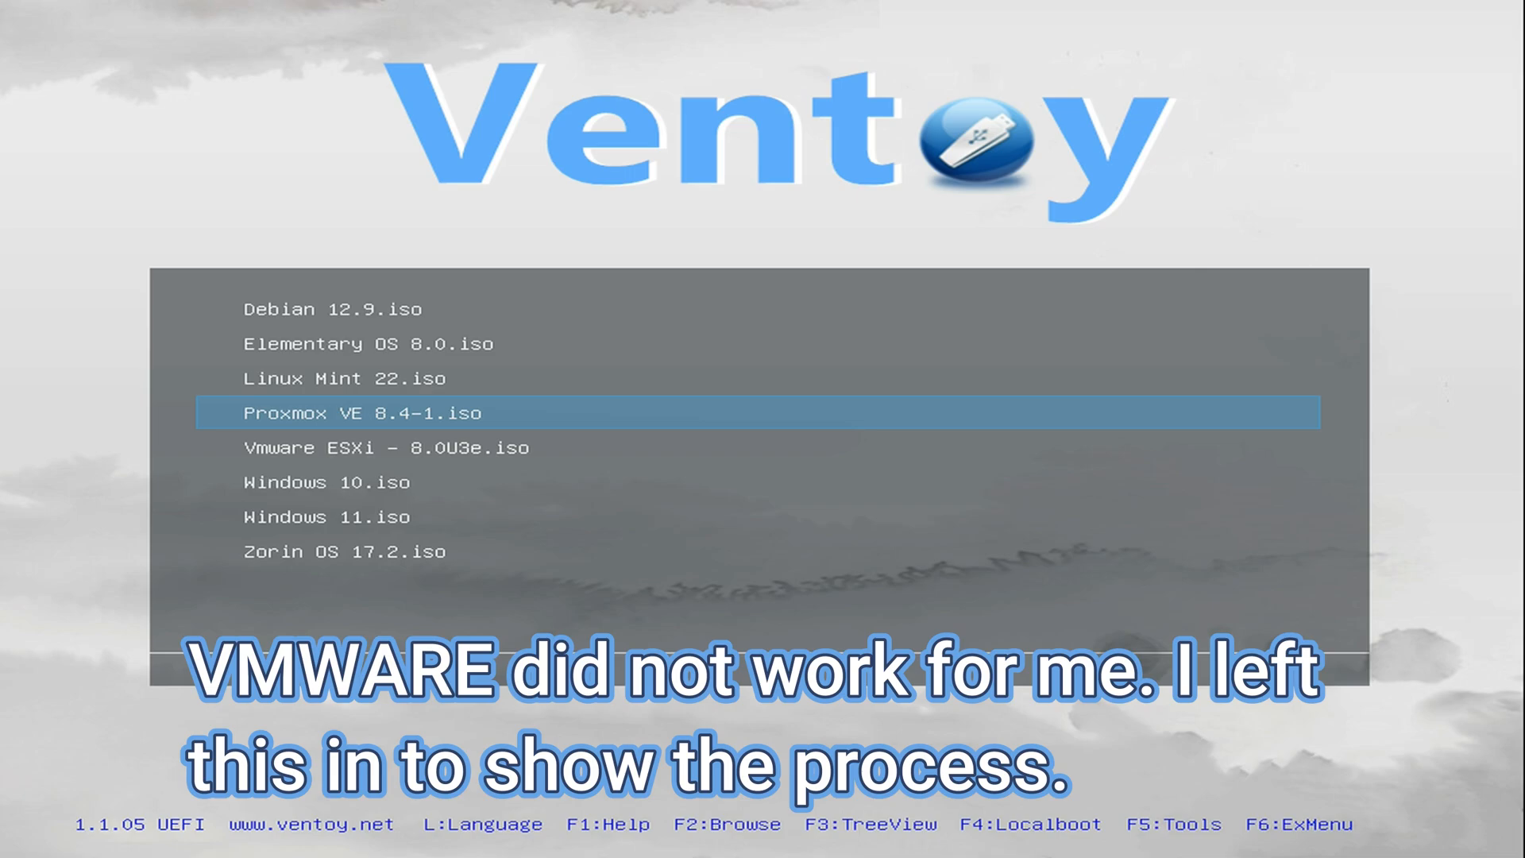
pyautogui.press('Down')
pyautogui.press('Up')
pyautogui.press('Down')
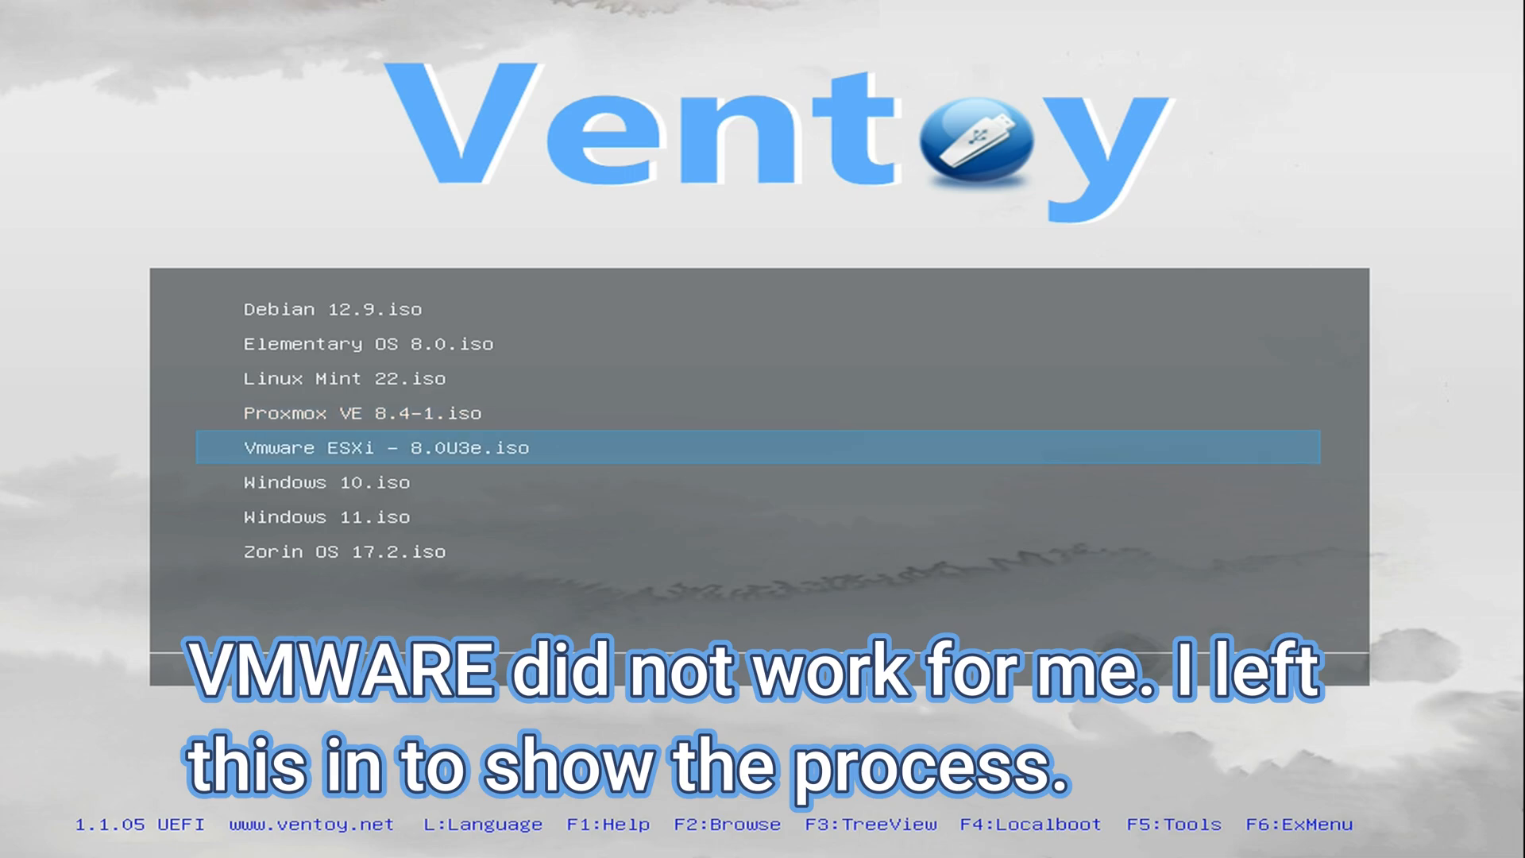
pyautogui.press('Return')
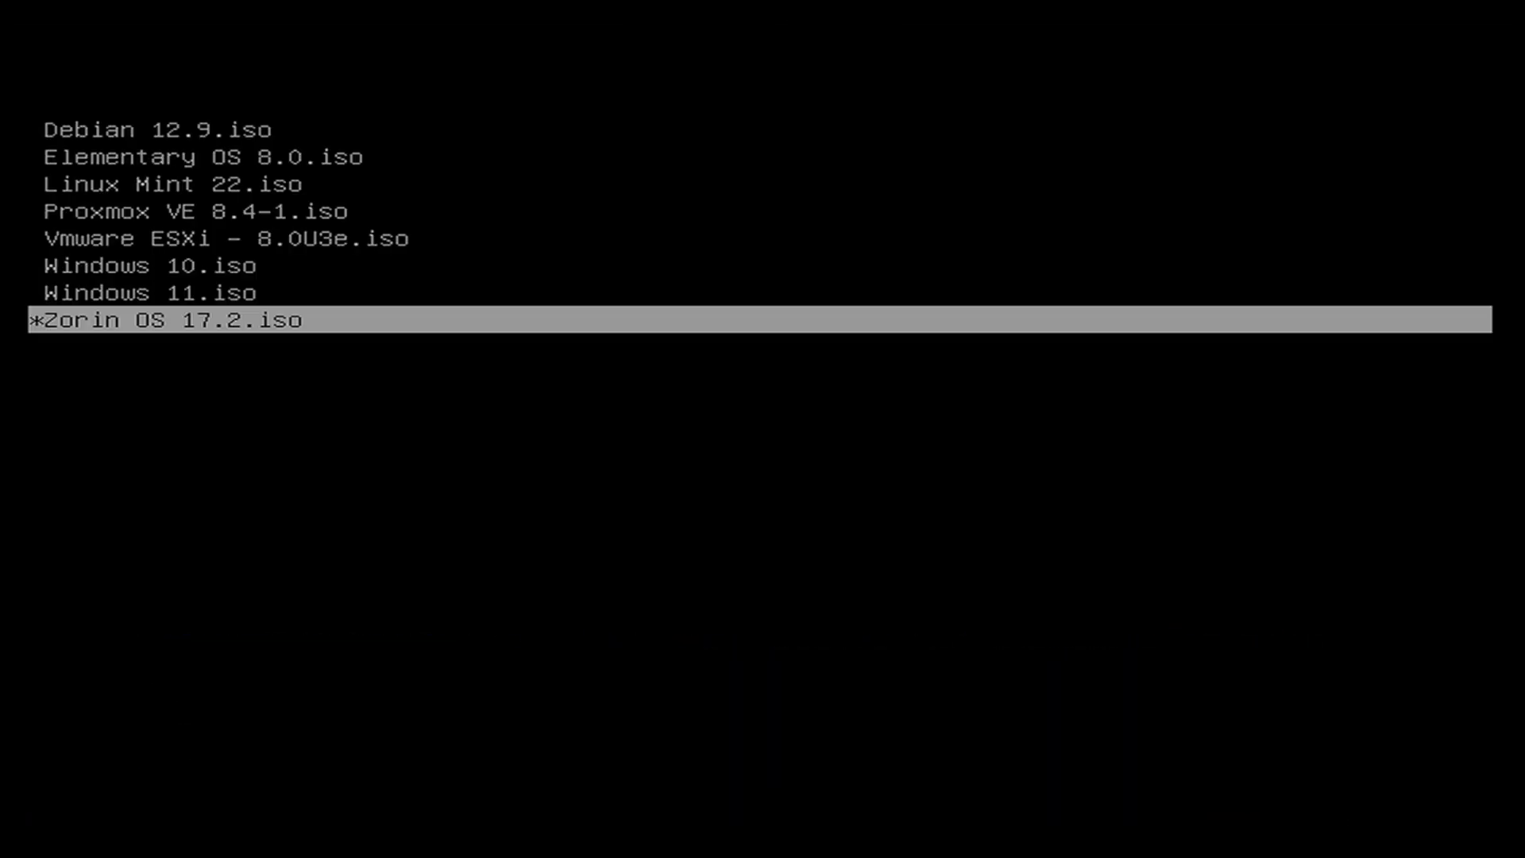
# Open the boot-mode submenu for Proxmox VE 8.4-1.iso, leaving Boot in normal mode selected.
pyautogui.press('Up')
pyautogui.press('Up')
pyautogui.press('Up')
pyautogui.press('Up')
pyautogui.press('Up')
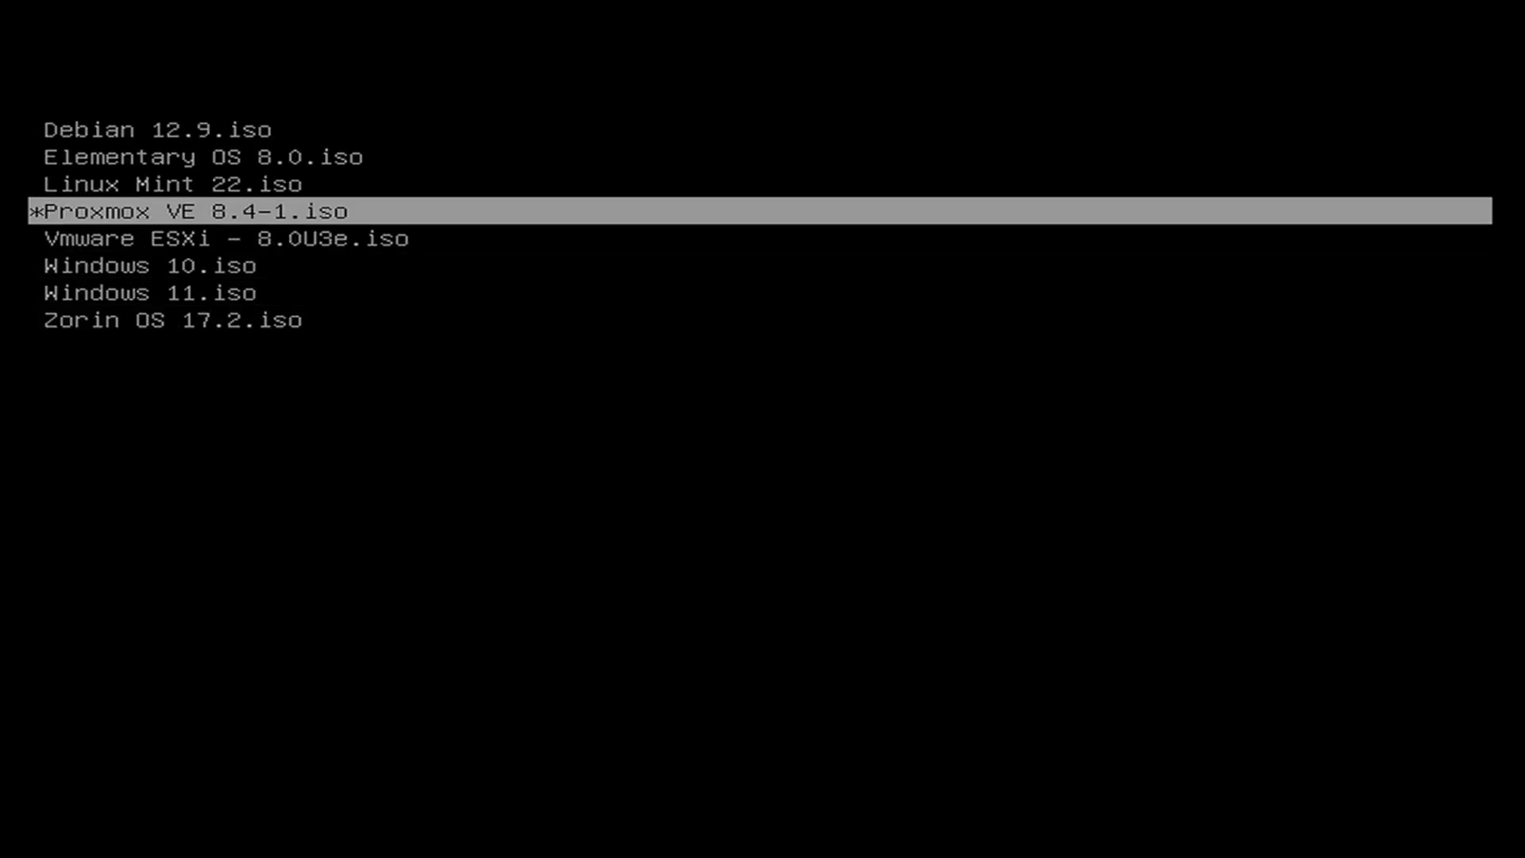
pyautogui.press('Down')
pyautogui.press('Up')
pyautogui.press('Down')
pyautogui.press('Down')
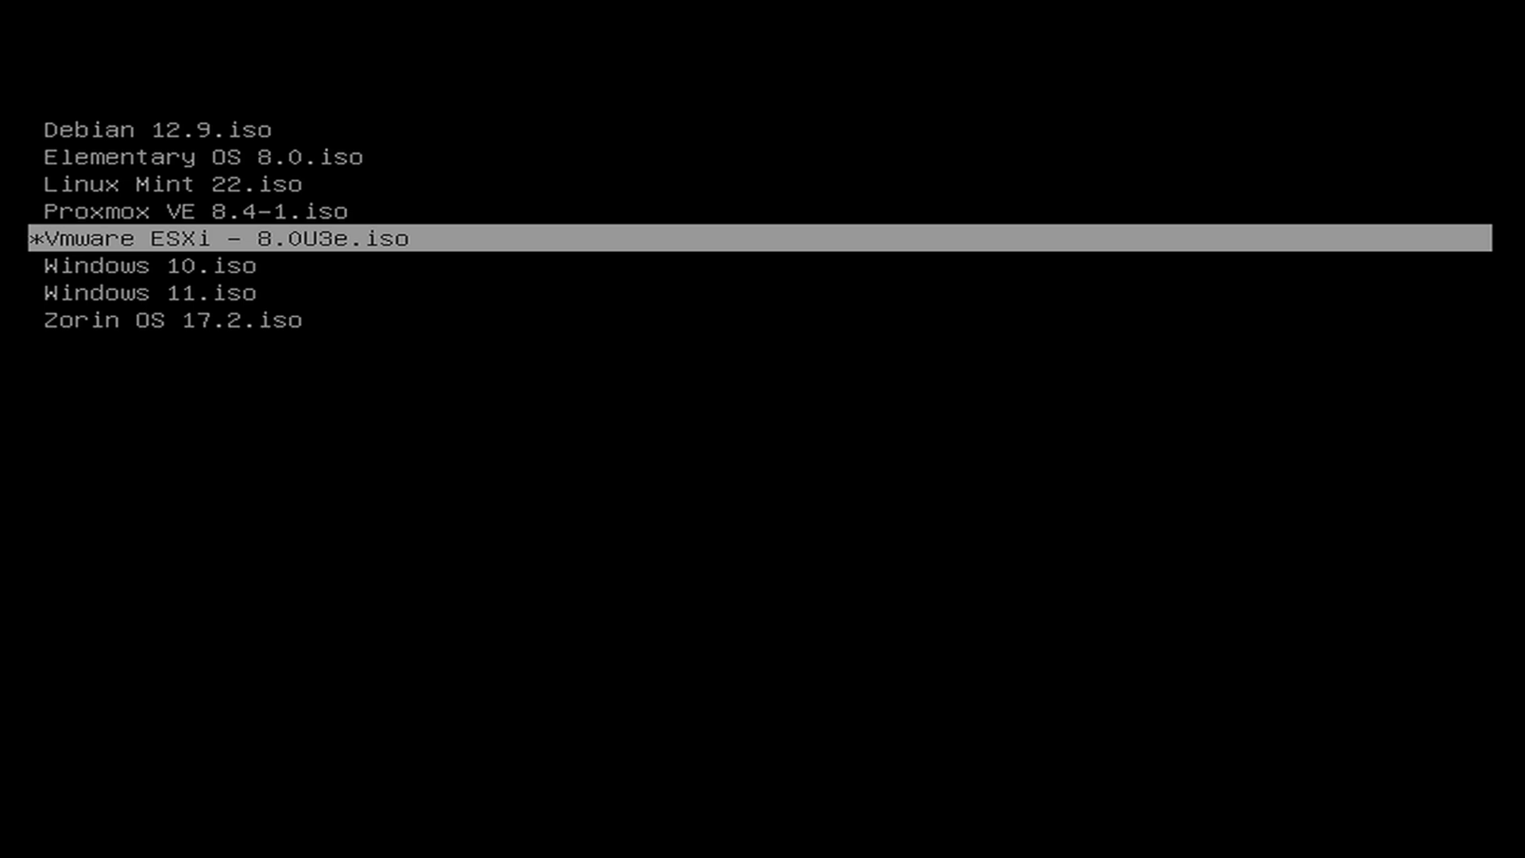
pyautogui.press('Up')
pyautogui.press('Return')
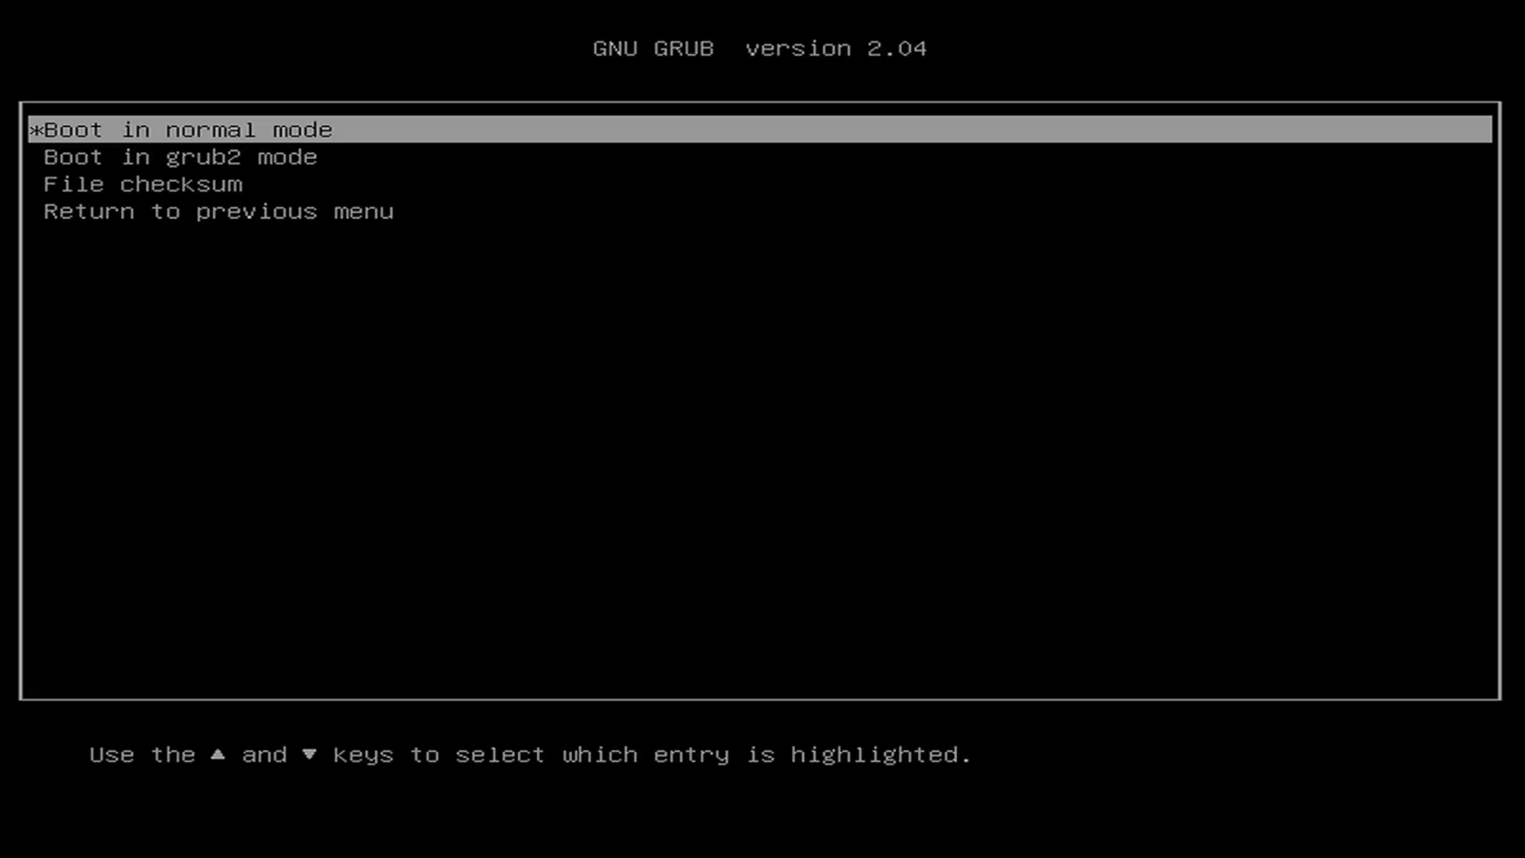
pyautogui.press('Down')
pyautogui.press('Up')
# Boot Proxmox in normal mode and start Install Proxmox VE (Graphical).
pyautogui.press('Return')
pyautogui.press('Down')
pyautogui.press('Up')
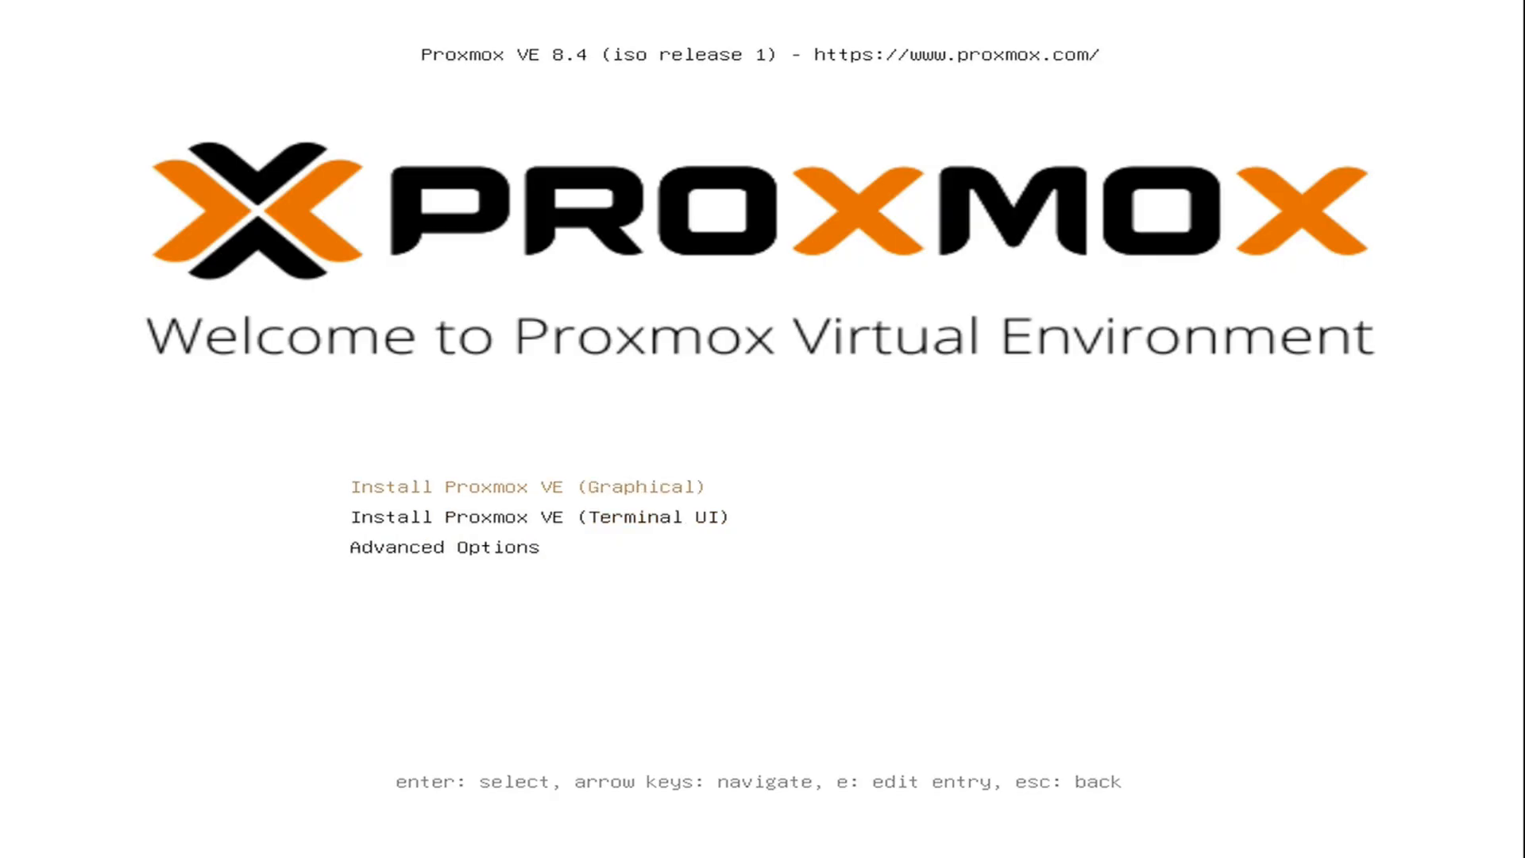
pyautogui.press('Down')
pyautogui.press('Down')
pyautogui.press('Up')
pyautogui.press('Up')
pyautogui.press('Down')
pyautogui.press('Down')
pyautogui.press('Up')
pyautogui.press('Return')
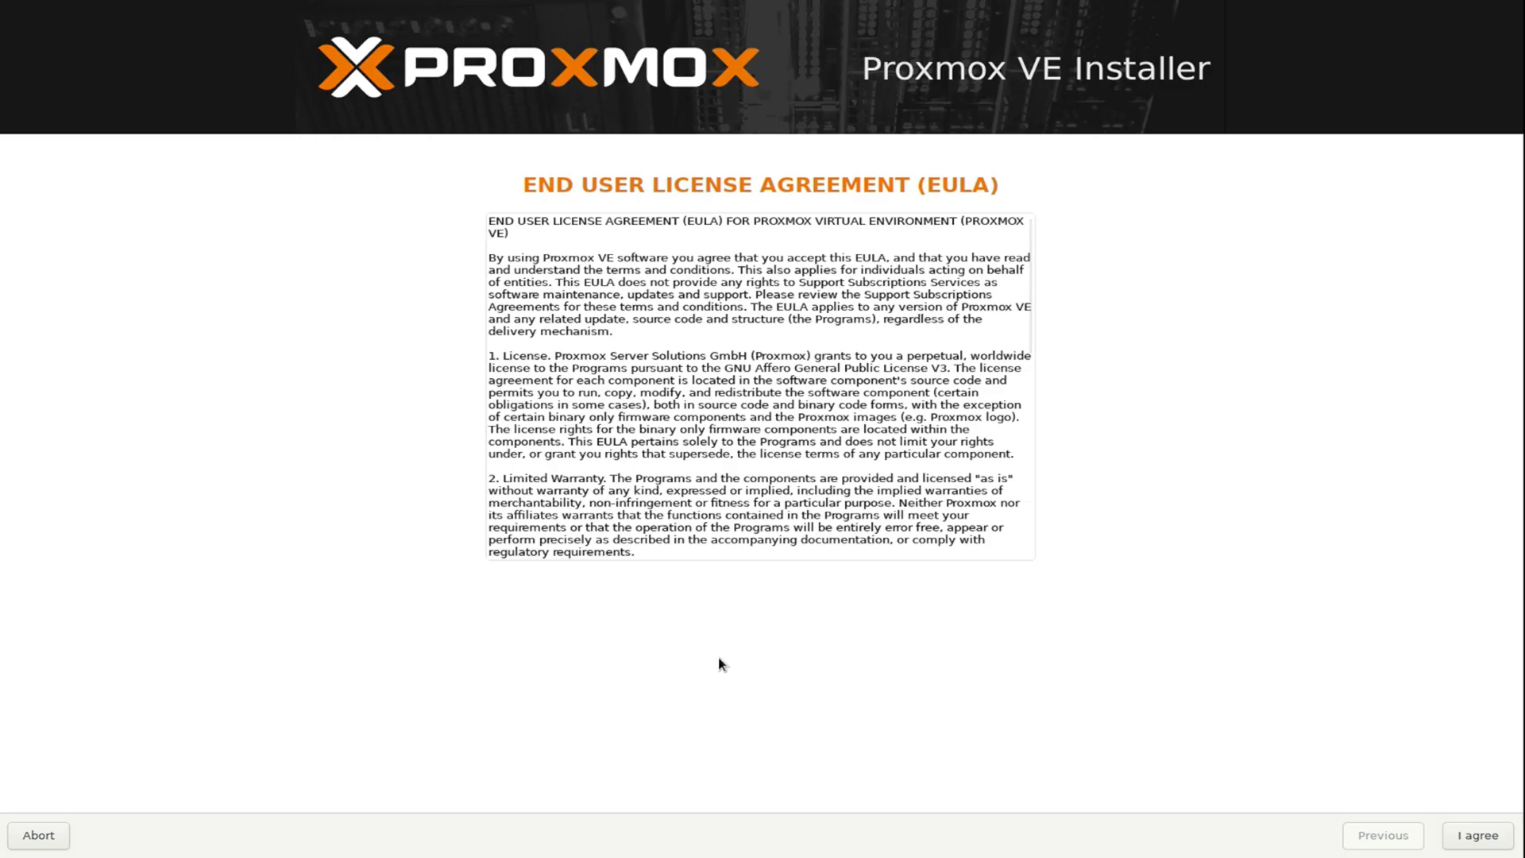
# Accept the Proxmox VE end user licence agreement.
pyautogui.scroll(-5, 877, 469)
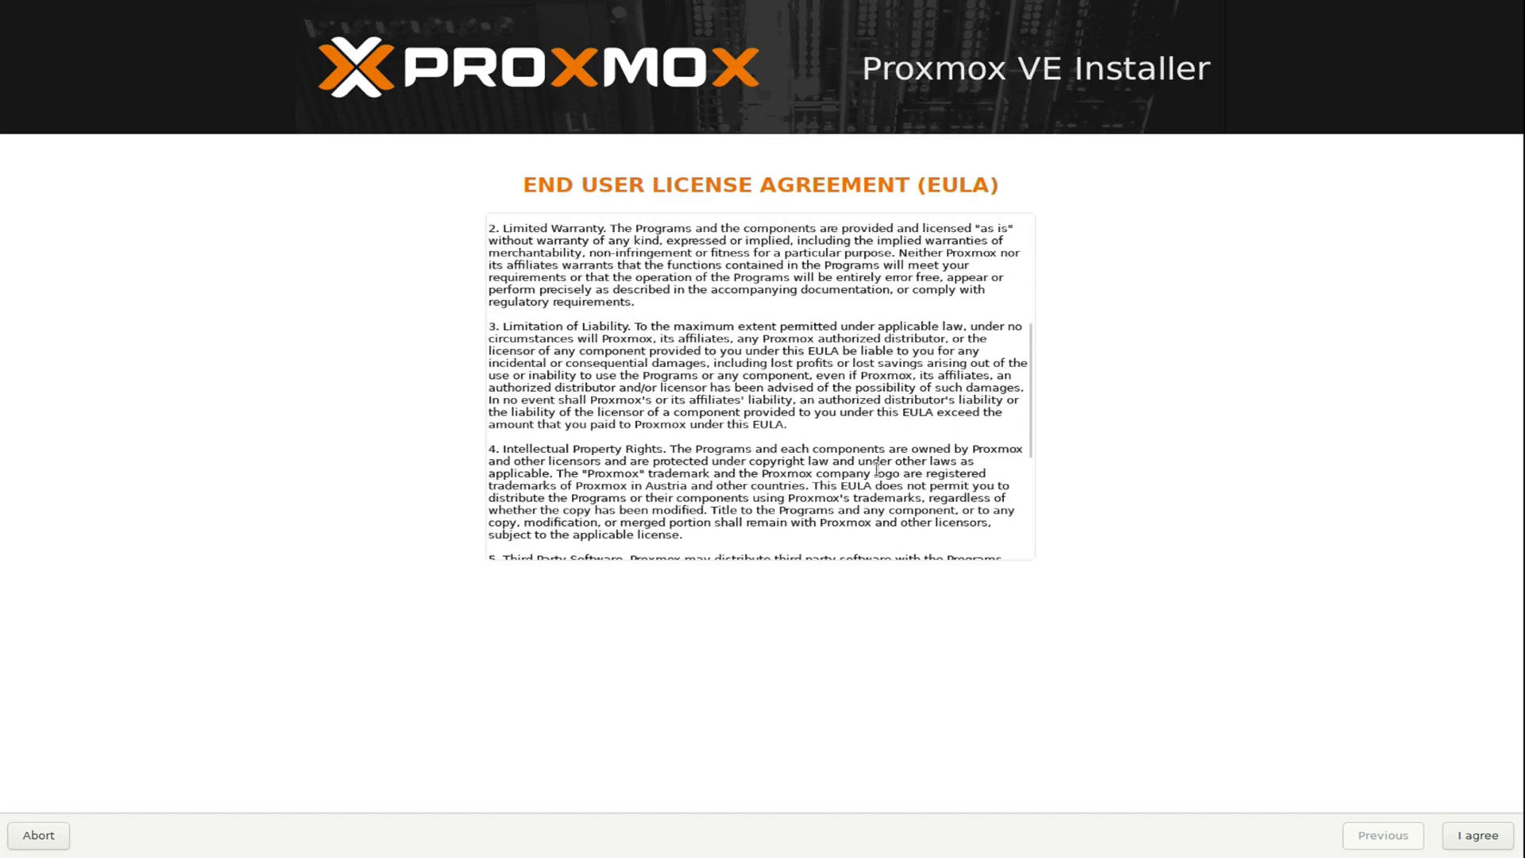
pyautogui.scroll(5, 877, 469)
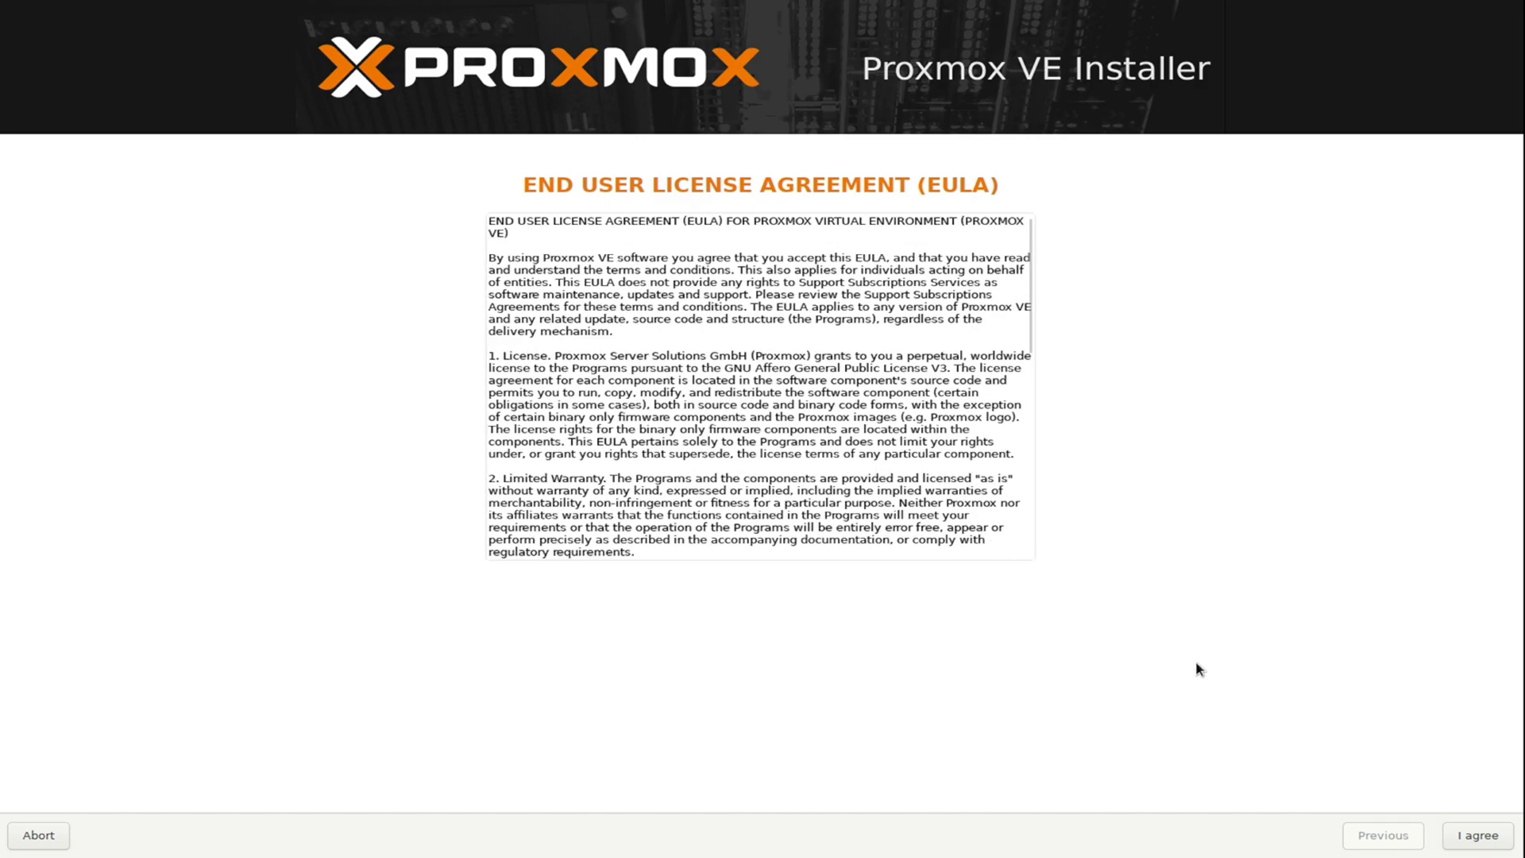
pyautogui.click(1469, 836)
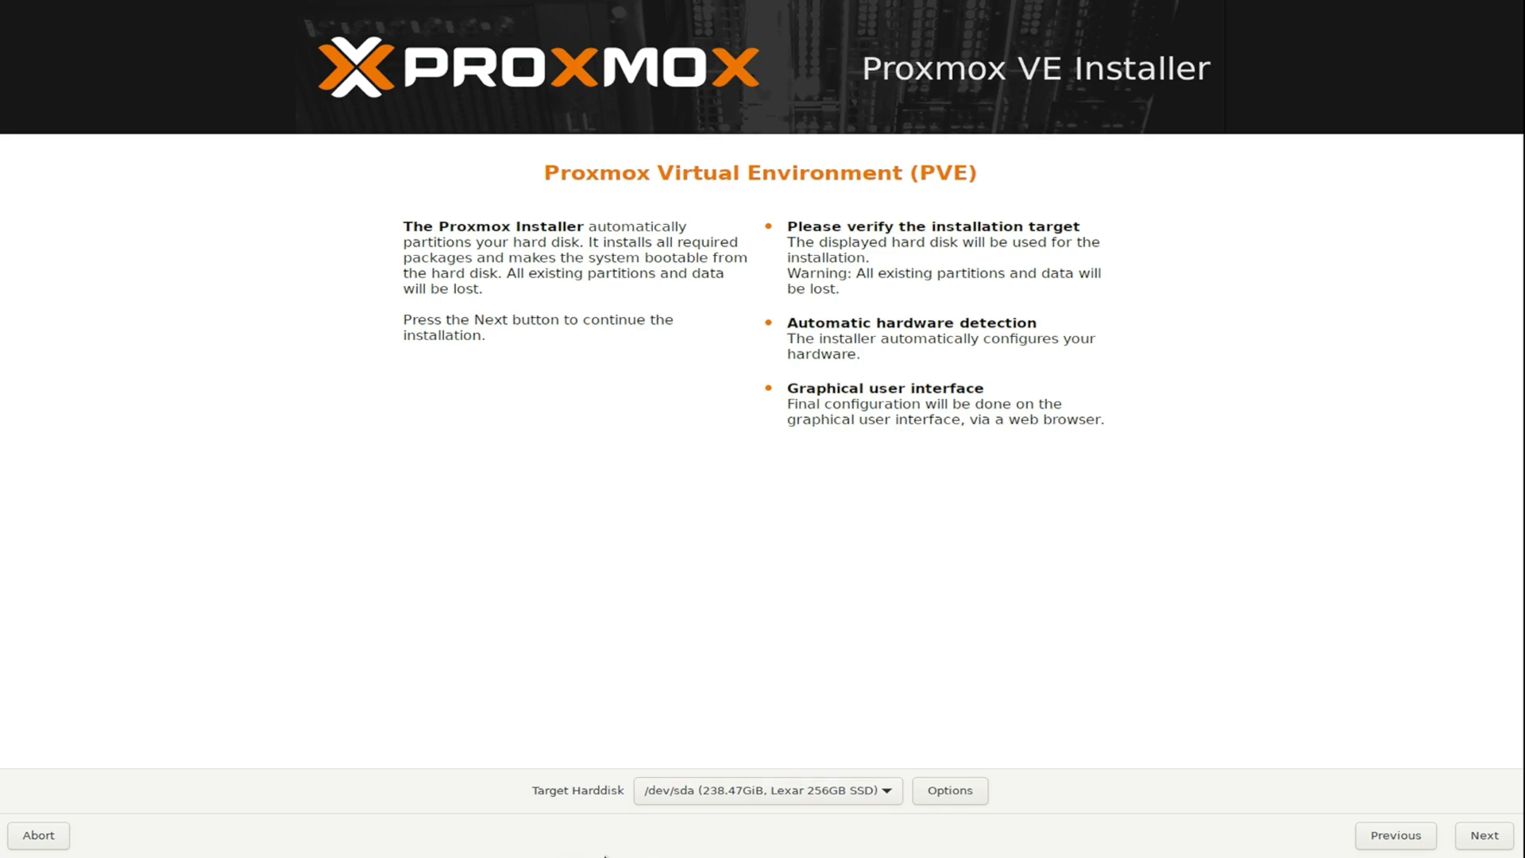
# Keep /dev/sda (Lexar 256GB SSD) as the target harddisk and continue.
pyautogui.click(738, 789)
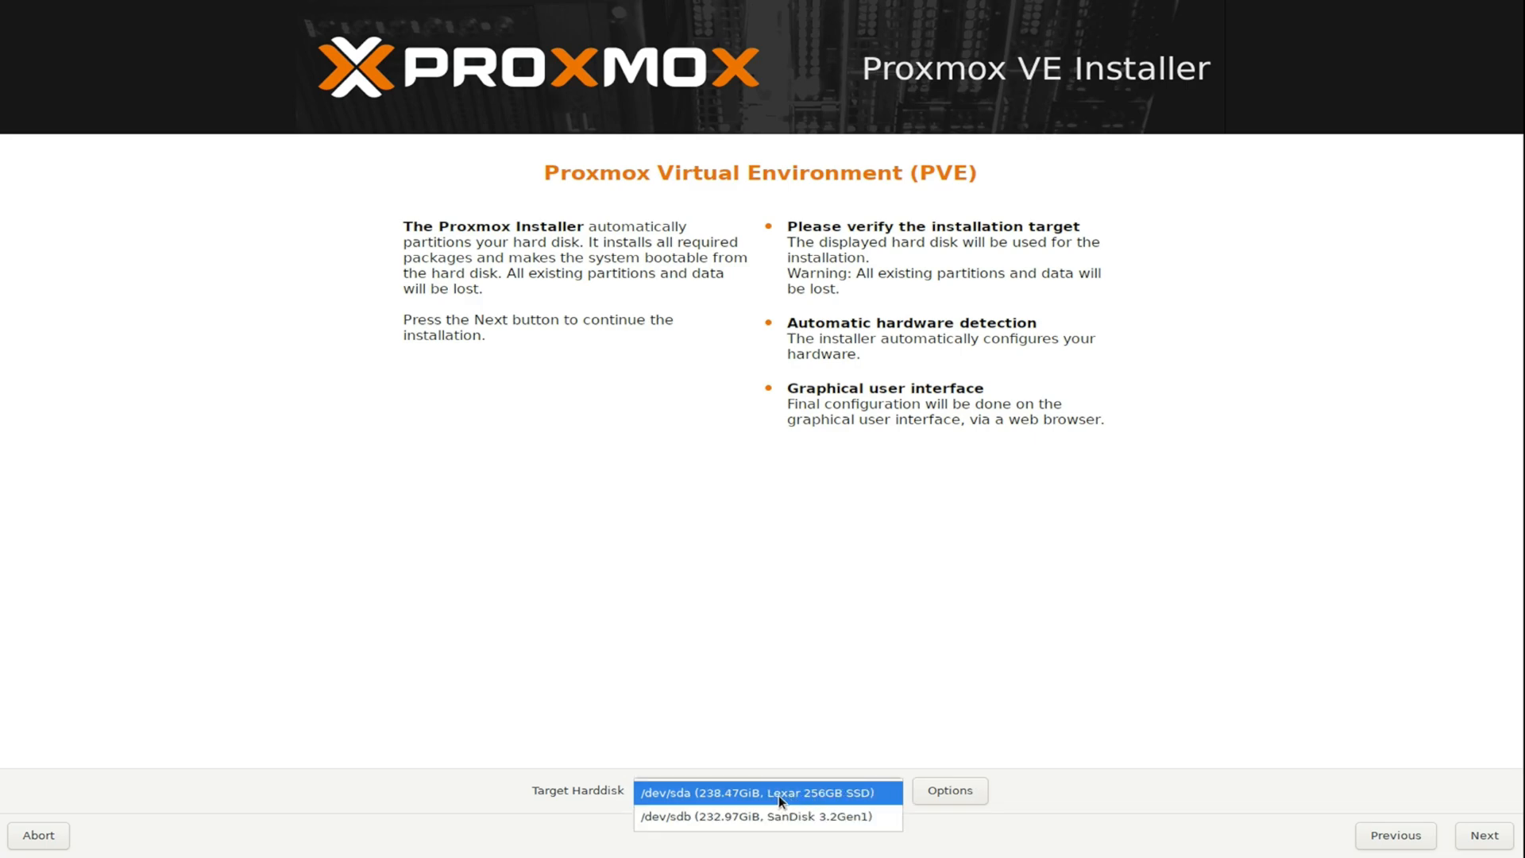
pyautogui.click(827, 791)
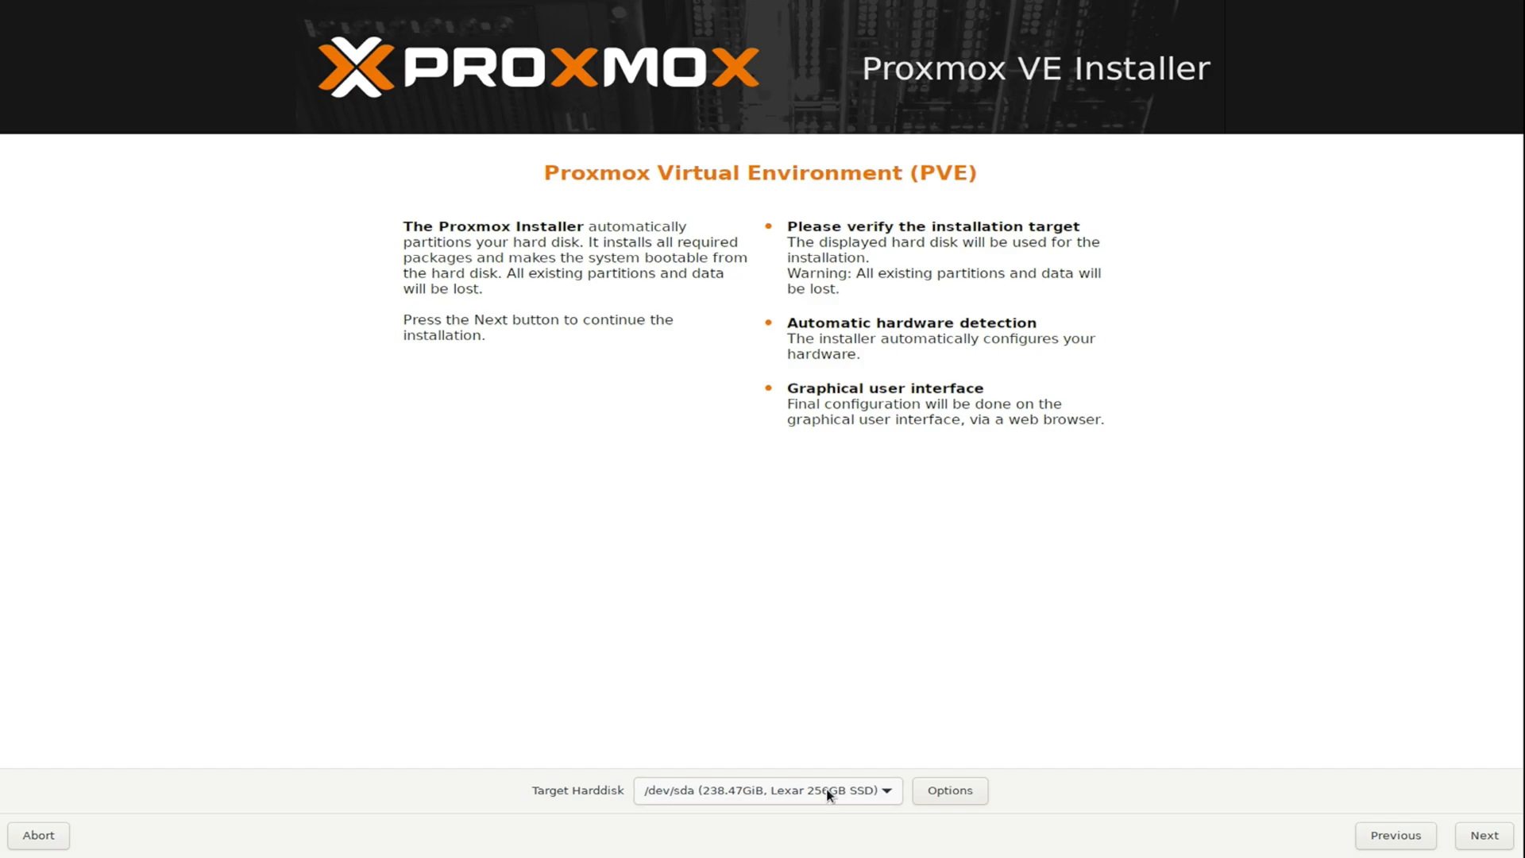
pyautogui.click(1484, 835)
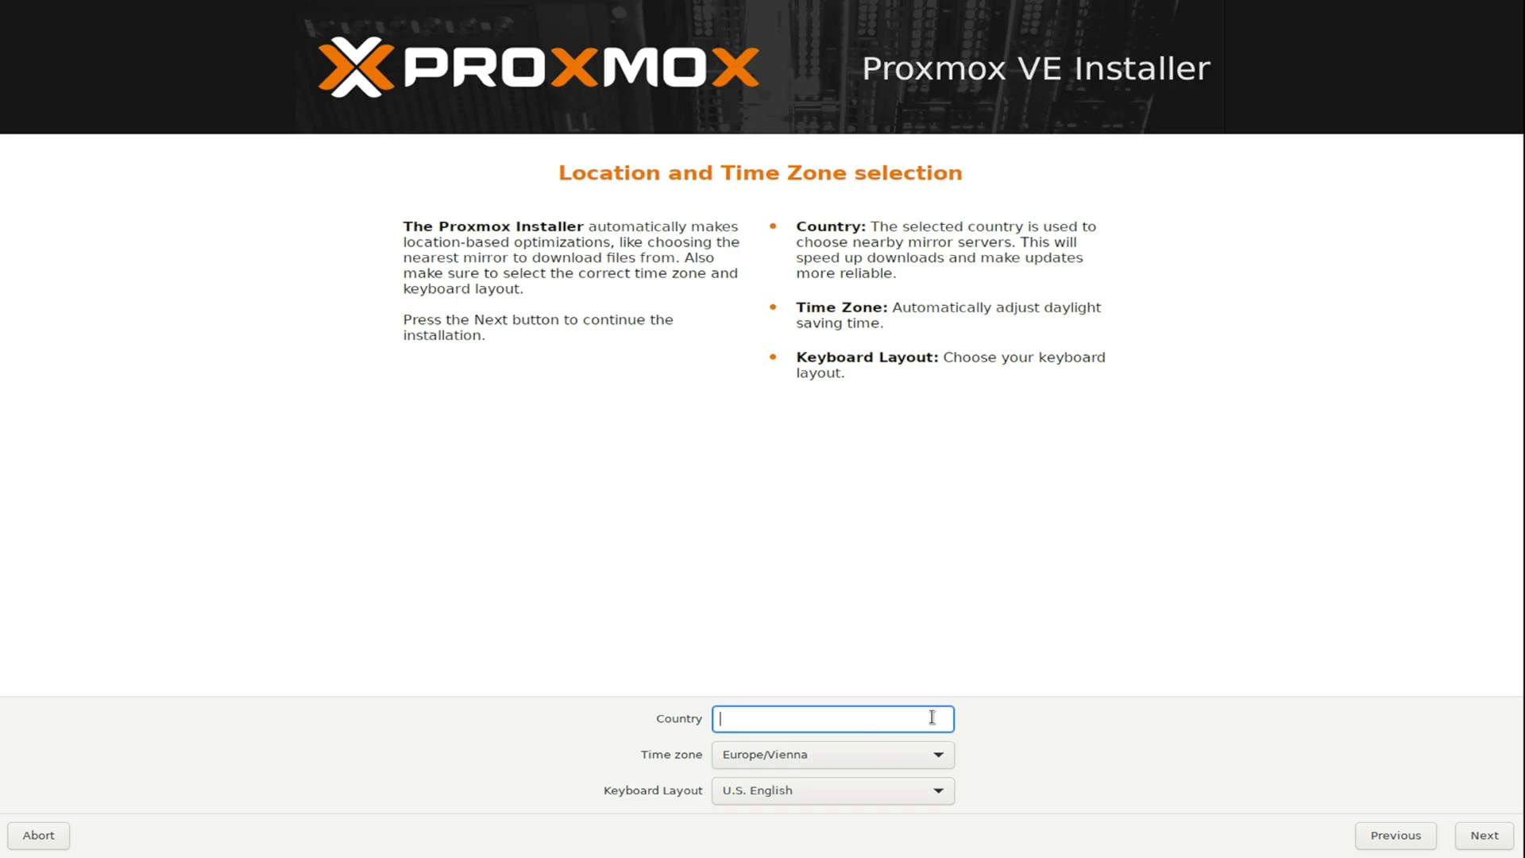
# Set the country to United Kingdom and continue to the password page.
pyautogui.write('Un')
pyautogui.press('Down')
pyautogui.press('Down')
pyautogui.press('Return')
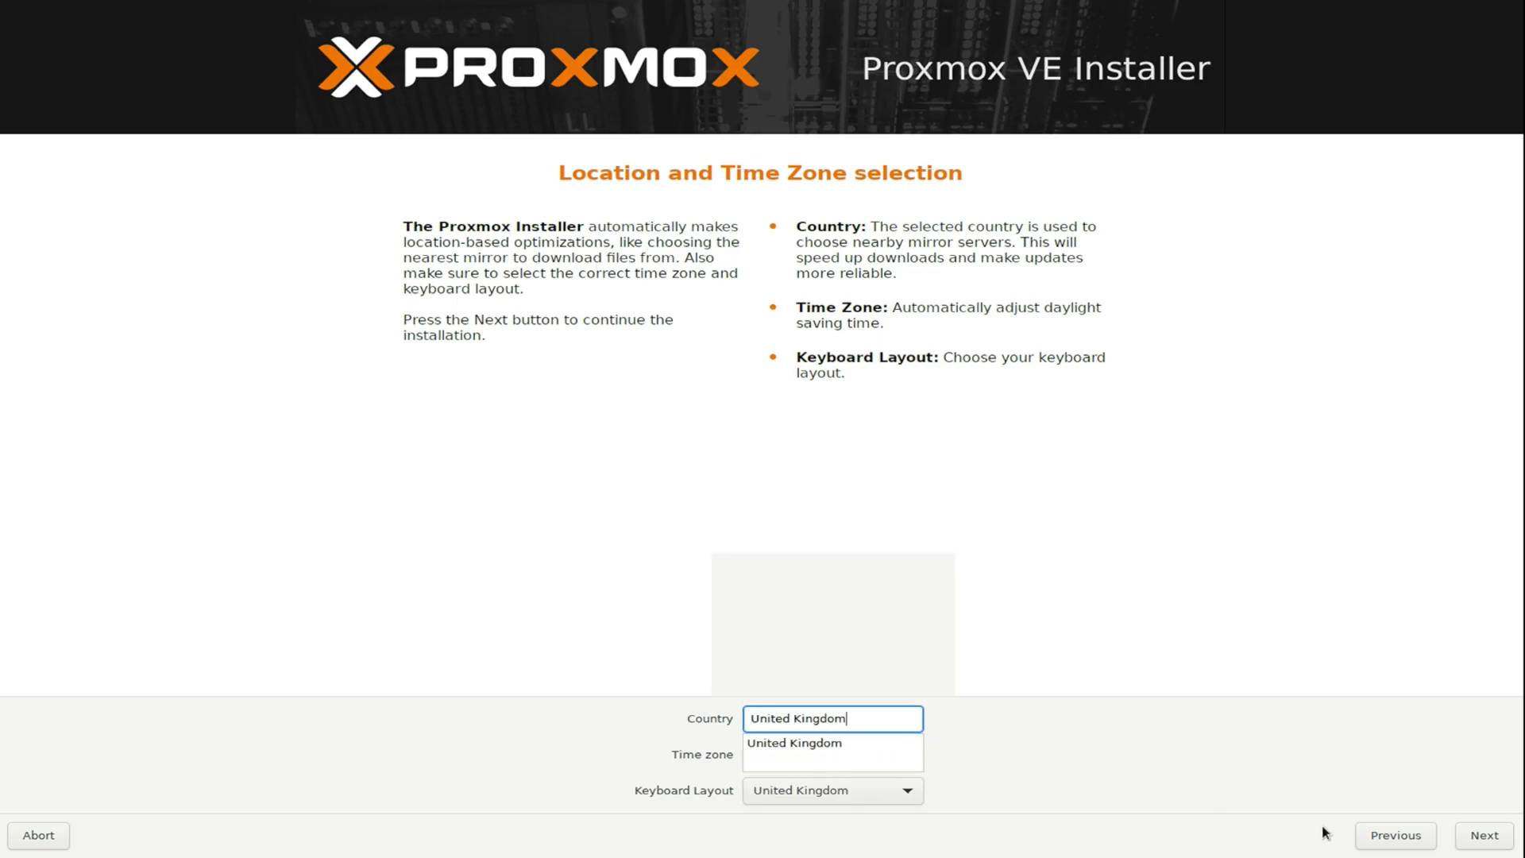
pyautogui.click(1481, 835)
# Enter and confirm the root password, fill in the alert e-mail address, and continue.
pyautogui.write('********')
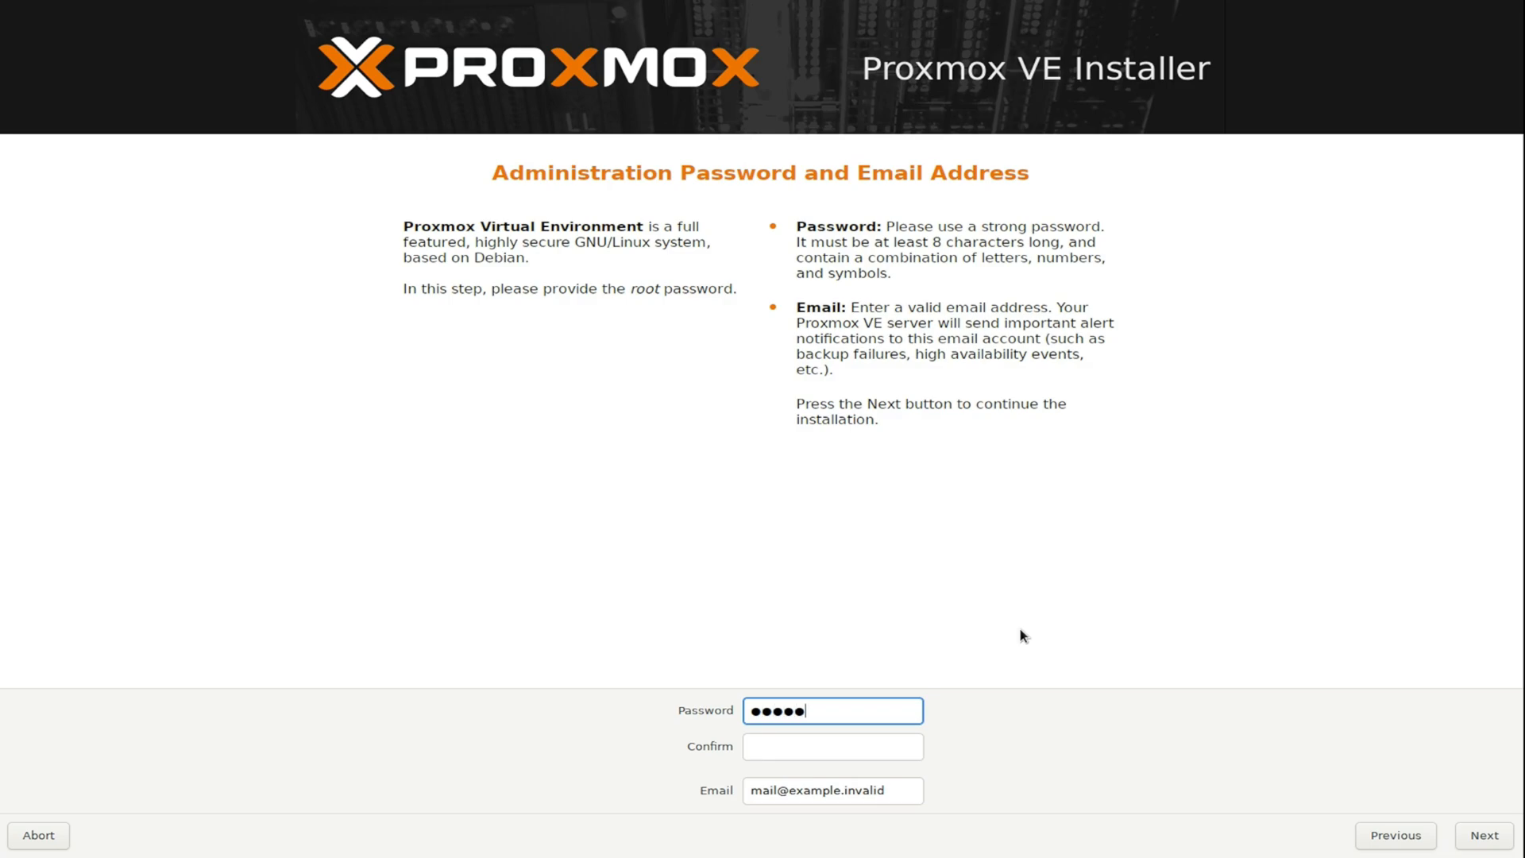
pyautogui.press('Tab')
pyautogui.write('********')
pyautogui.press('Tab')
pyautogui.moveTo(896, 790); pyautogui.dragTo(747, 801)
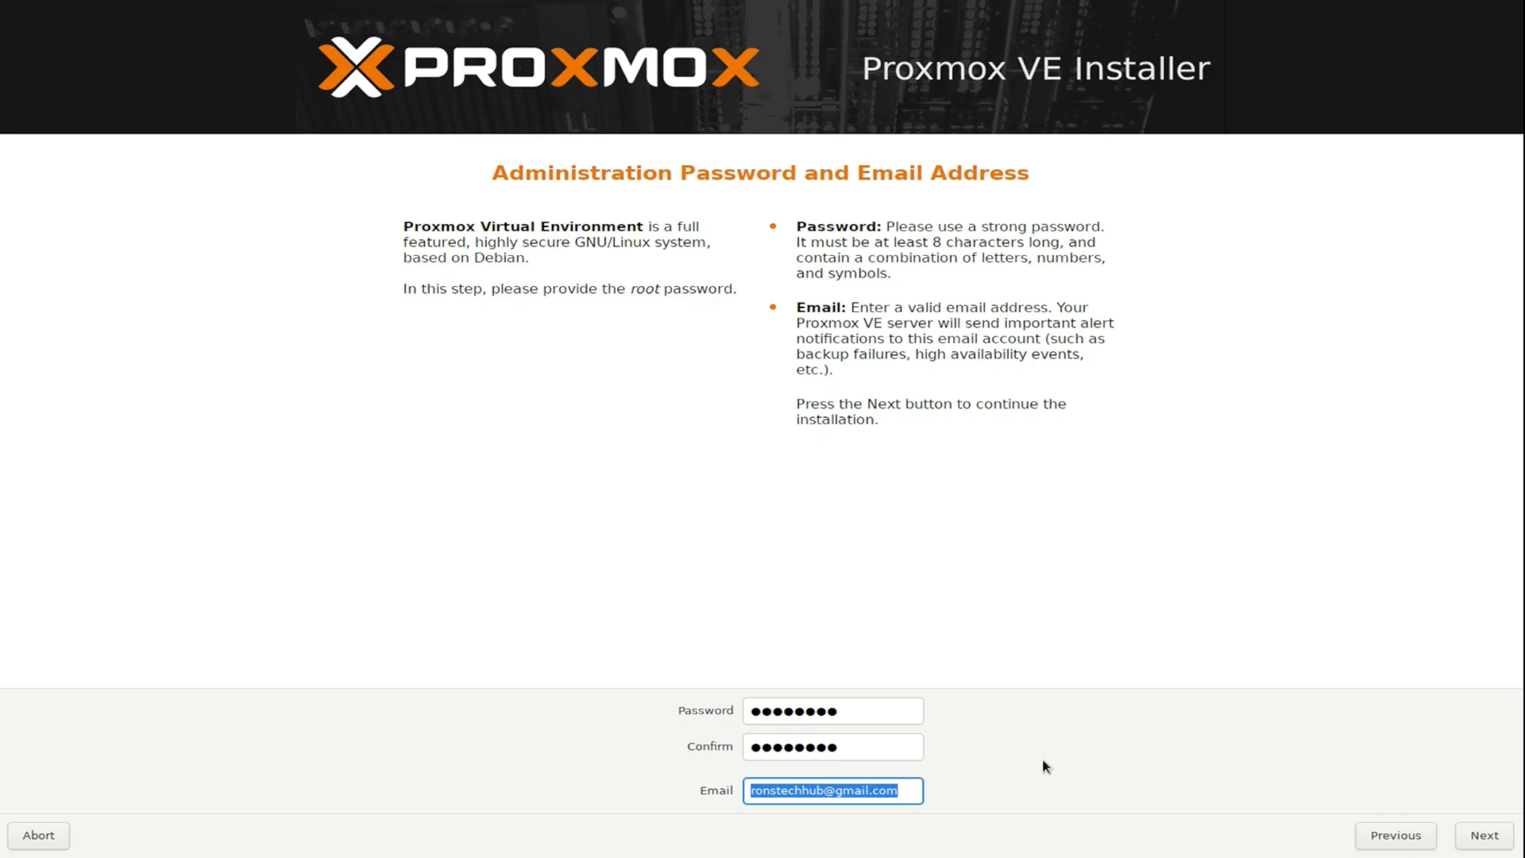
pyautogui.press('Return')
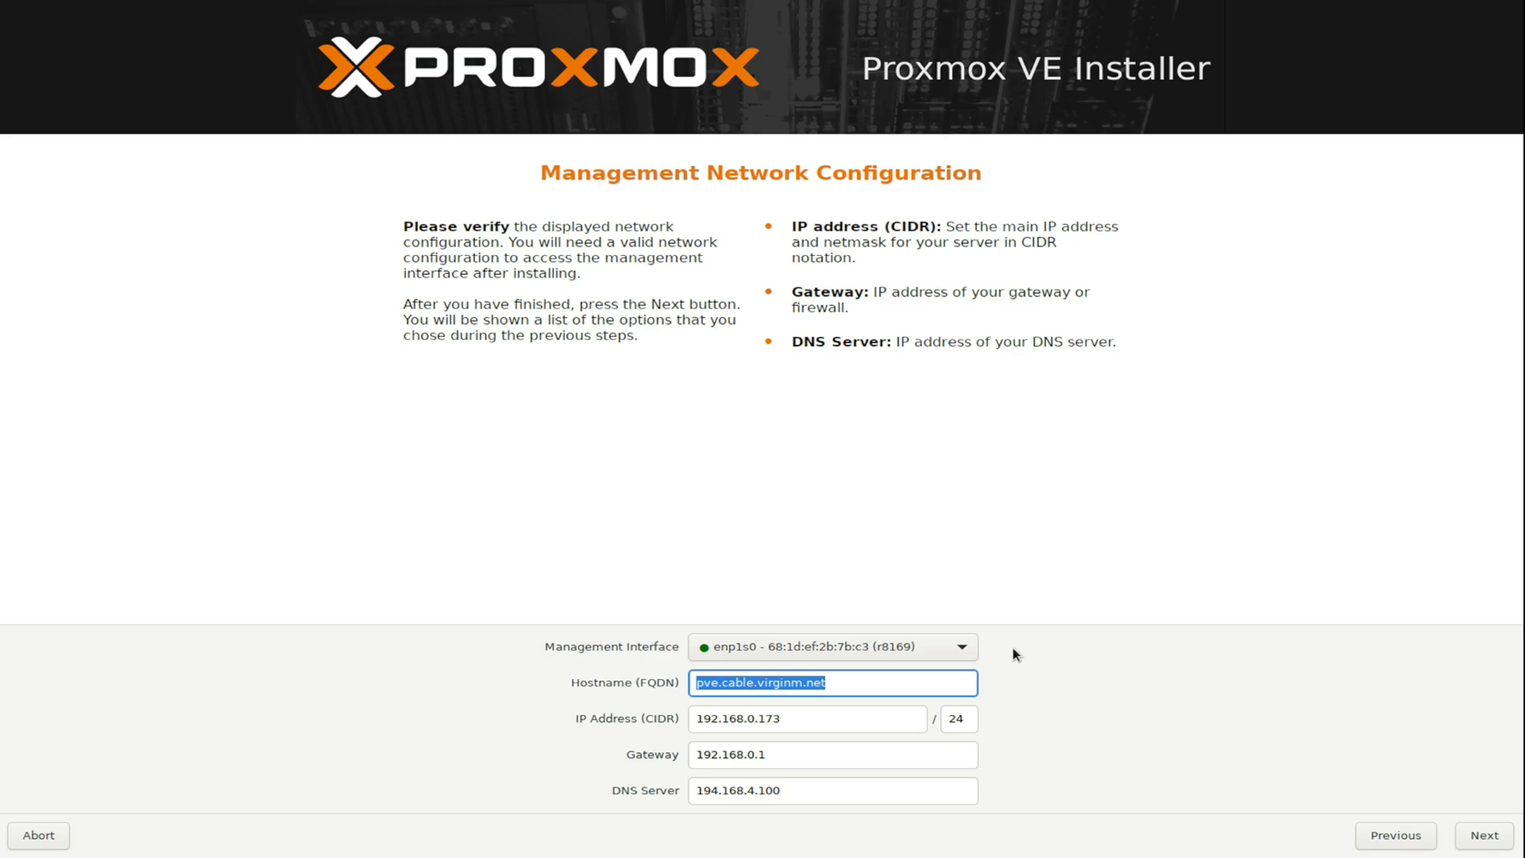
# Set the hostname to pve.proxbox.local, accept the network settings, and install to /dev/sda.
pyautogui.write('pve.')
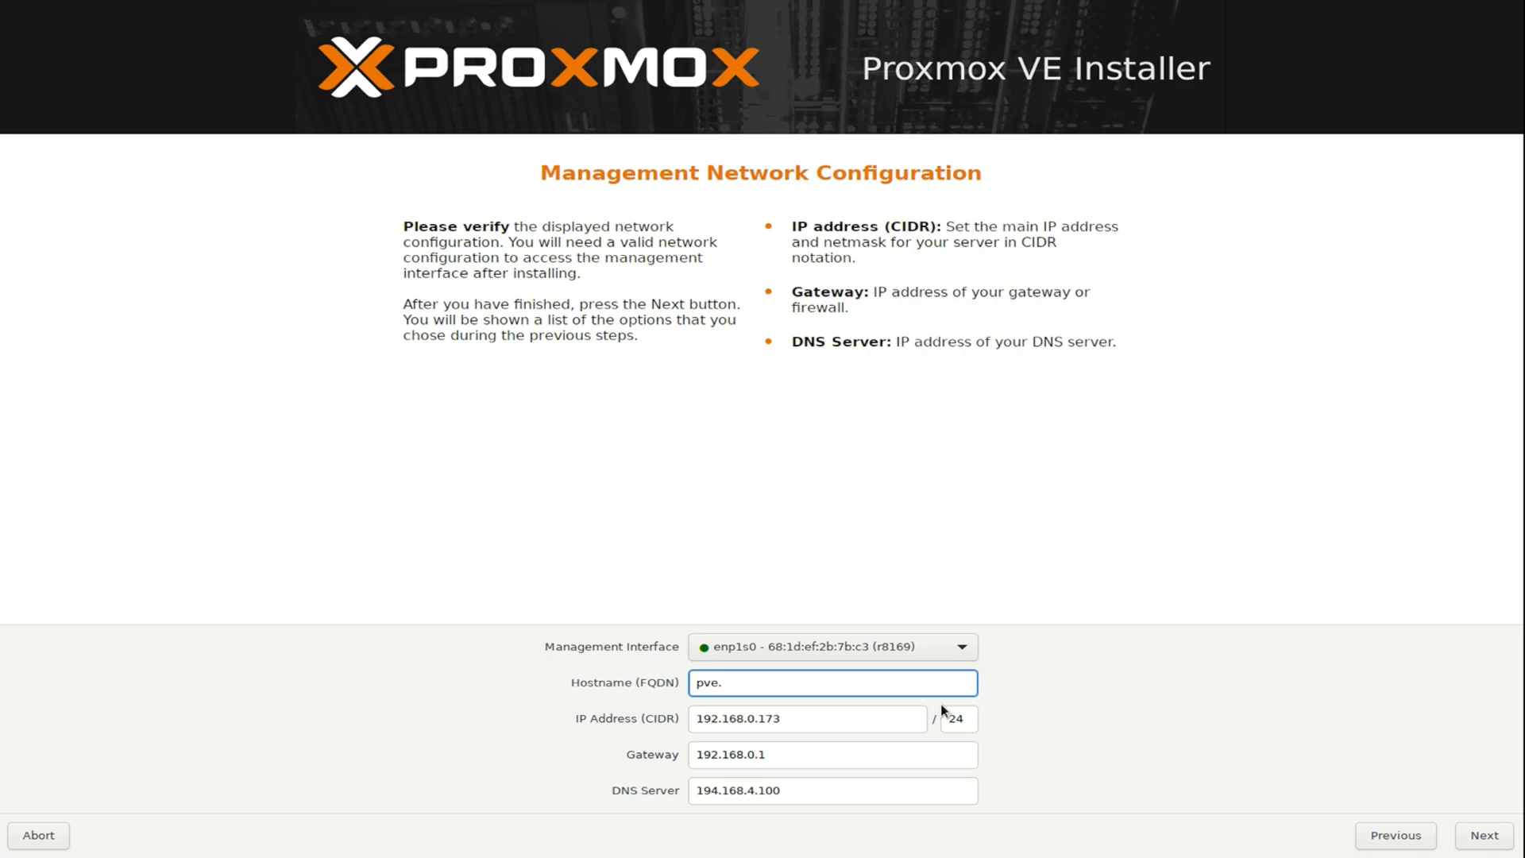
pyautogui.write('proxbox.local')
pyautogui.moveTo(831, 685); pyautogui.dragTo(692, 689)
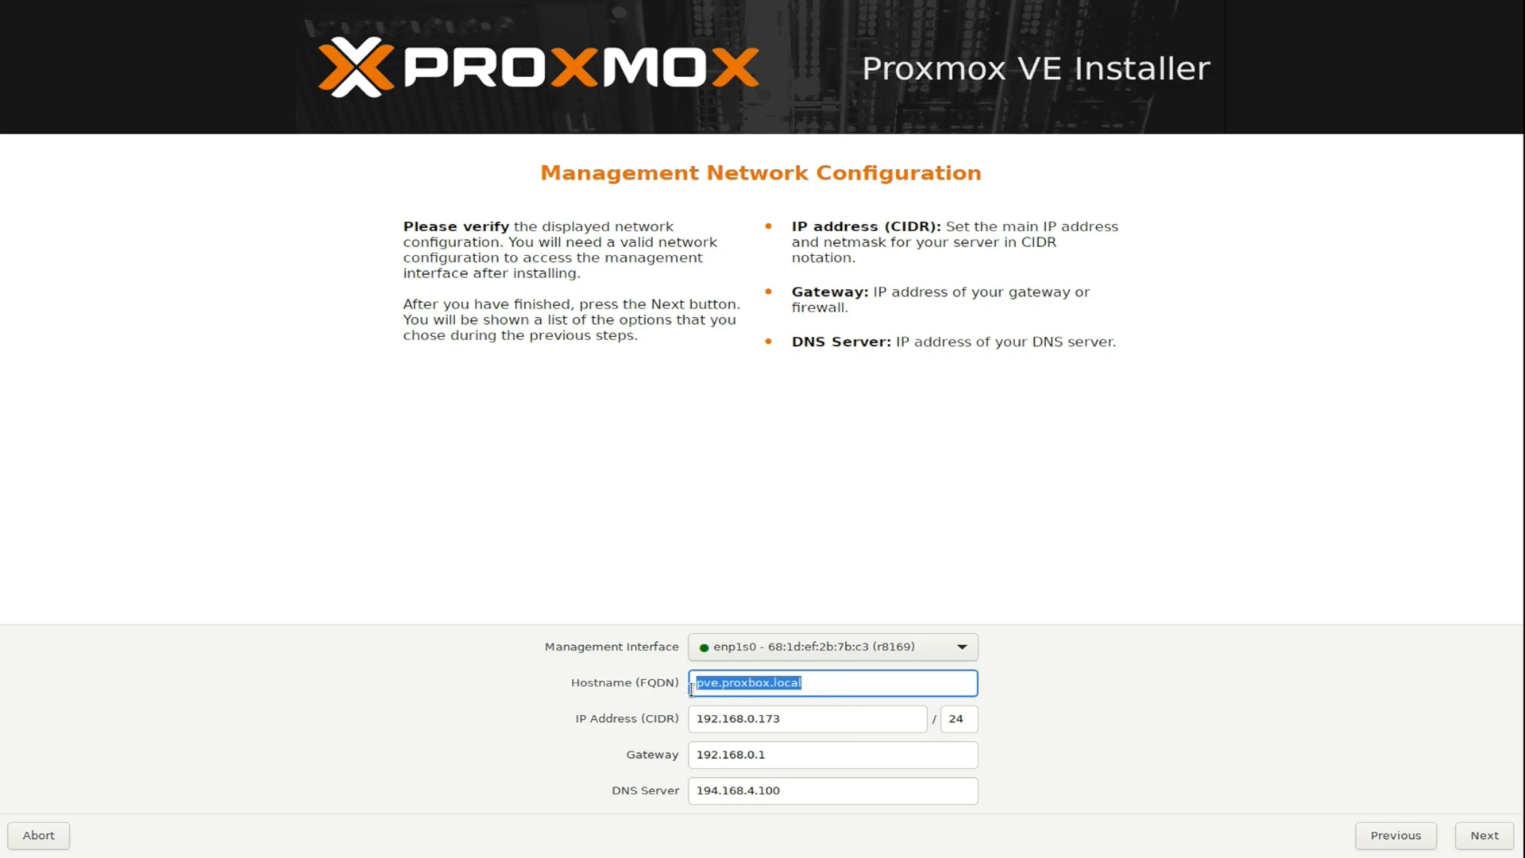
pyautogui.click(1479, 847)
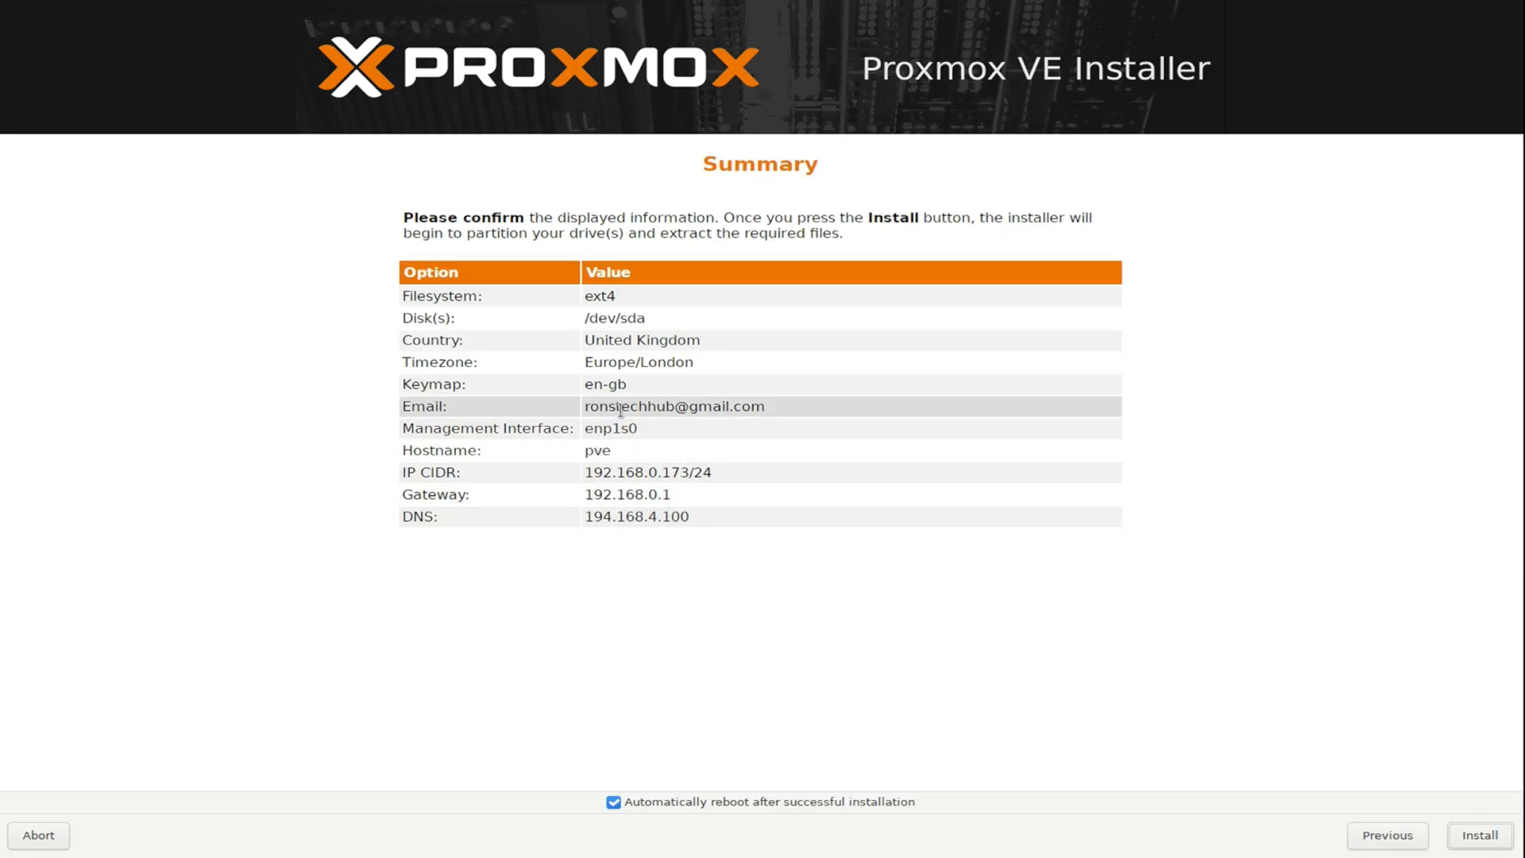
pyautogui.click(1472, 837)
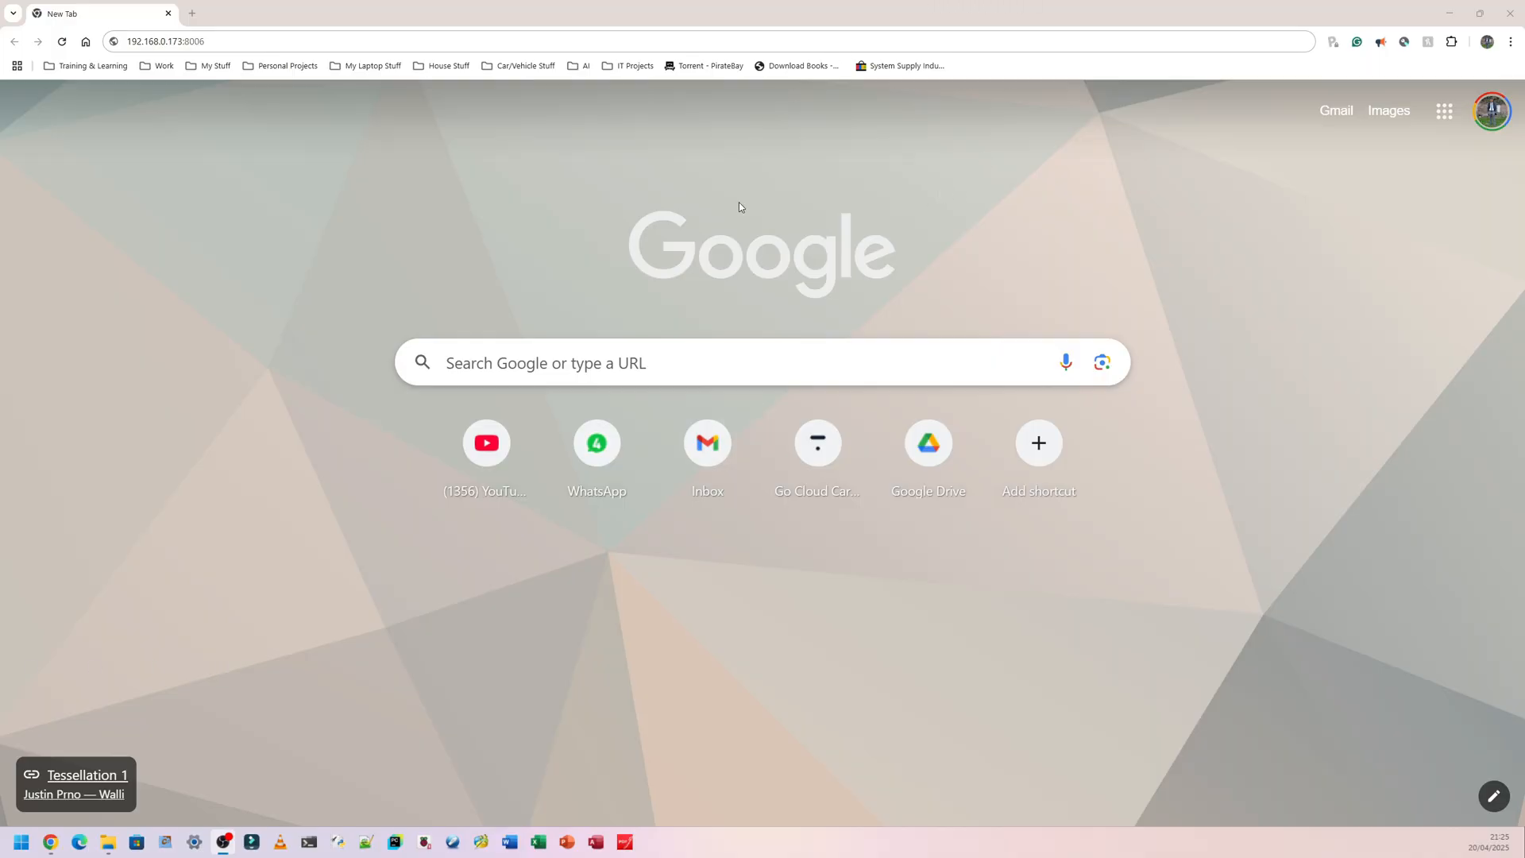
# Load 192.168.0.173:8006 in Chrome and proceed past the certificate warning.
pyautogui.click(441, 40)
pyautogui.press('Return')
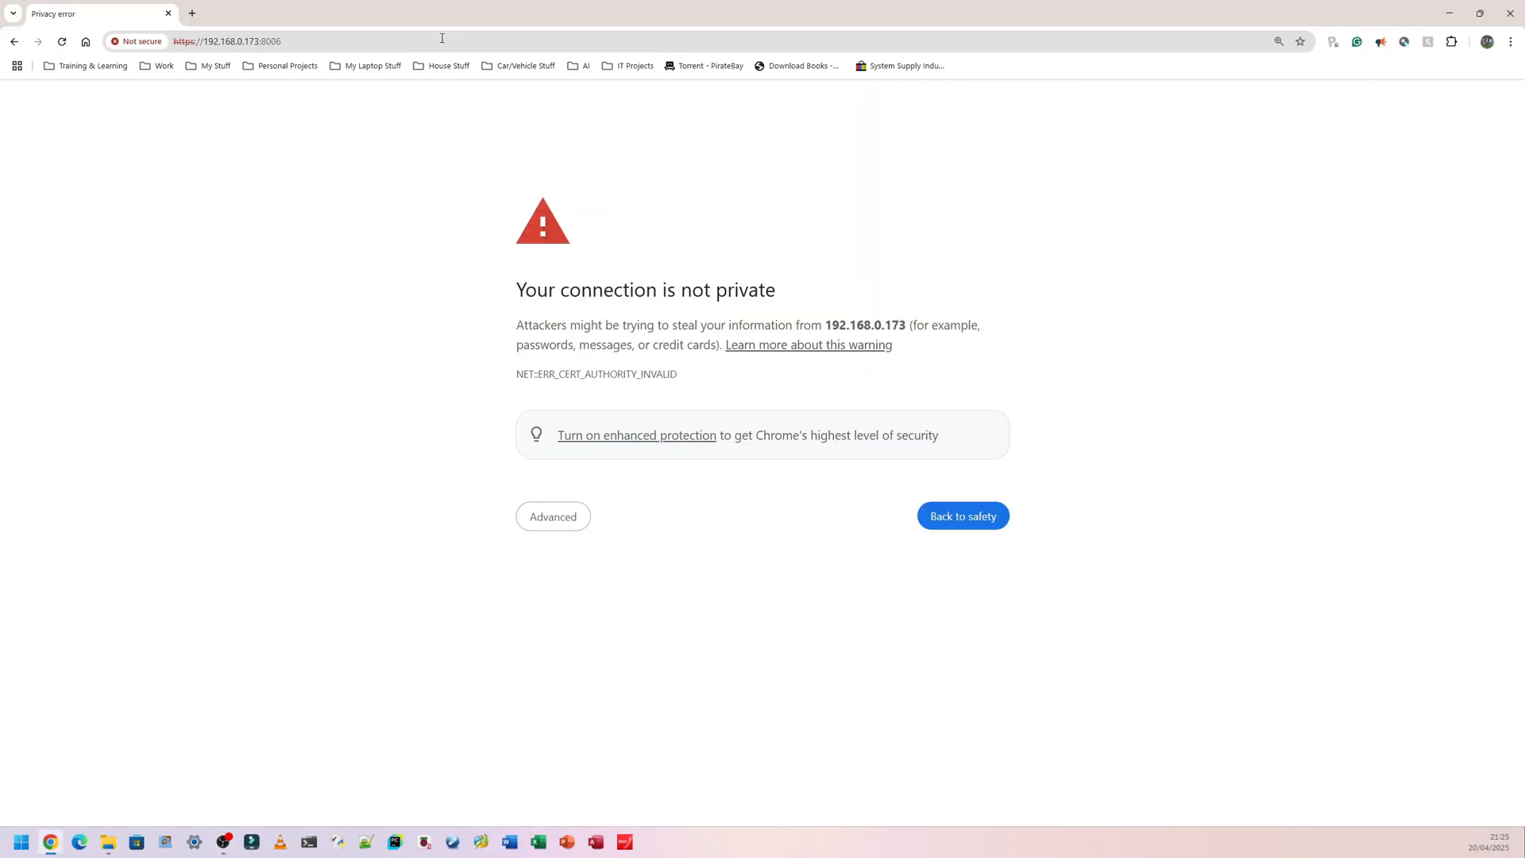
pyautogui.click(531, 527)
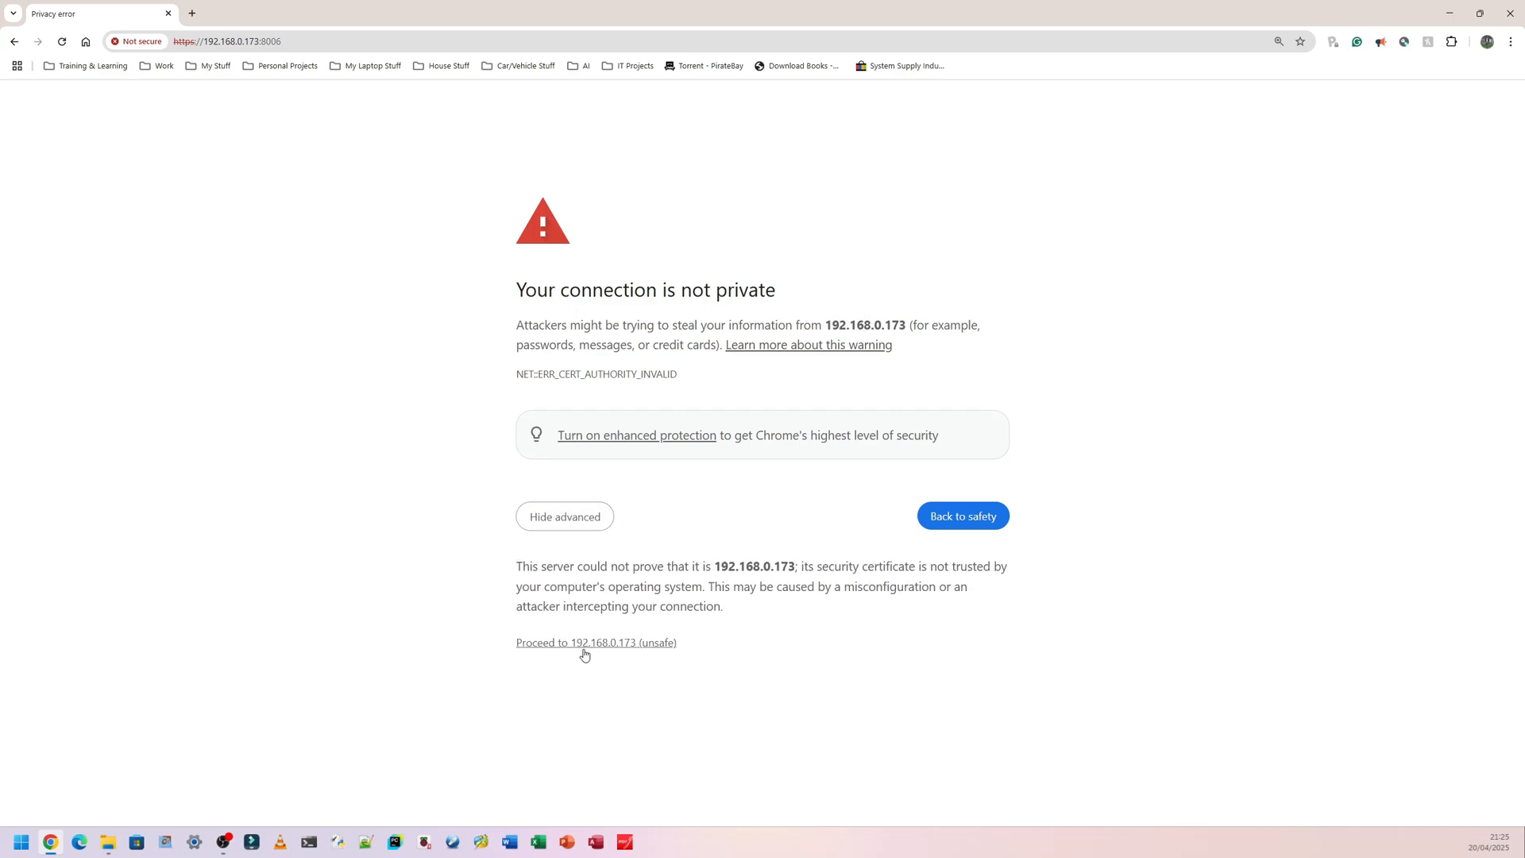
pyautogui.click(608, 645)
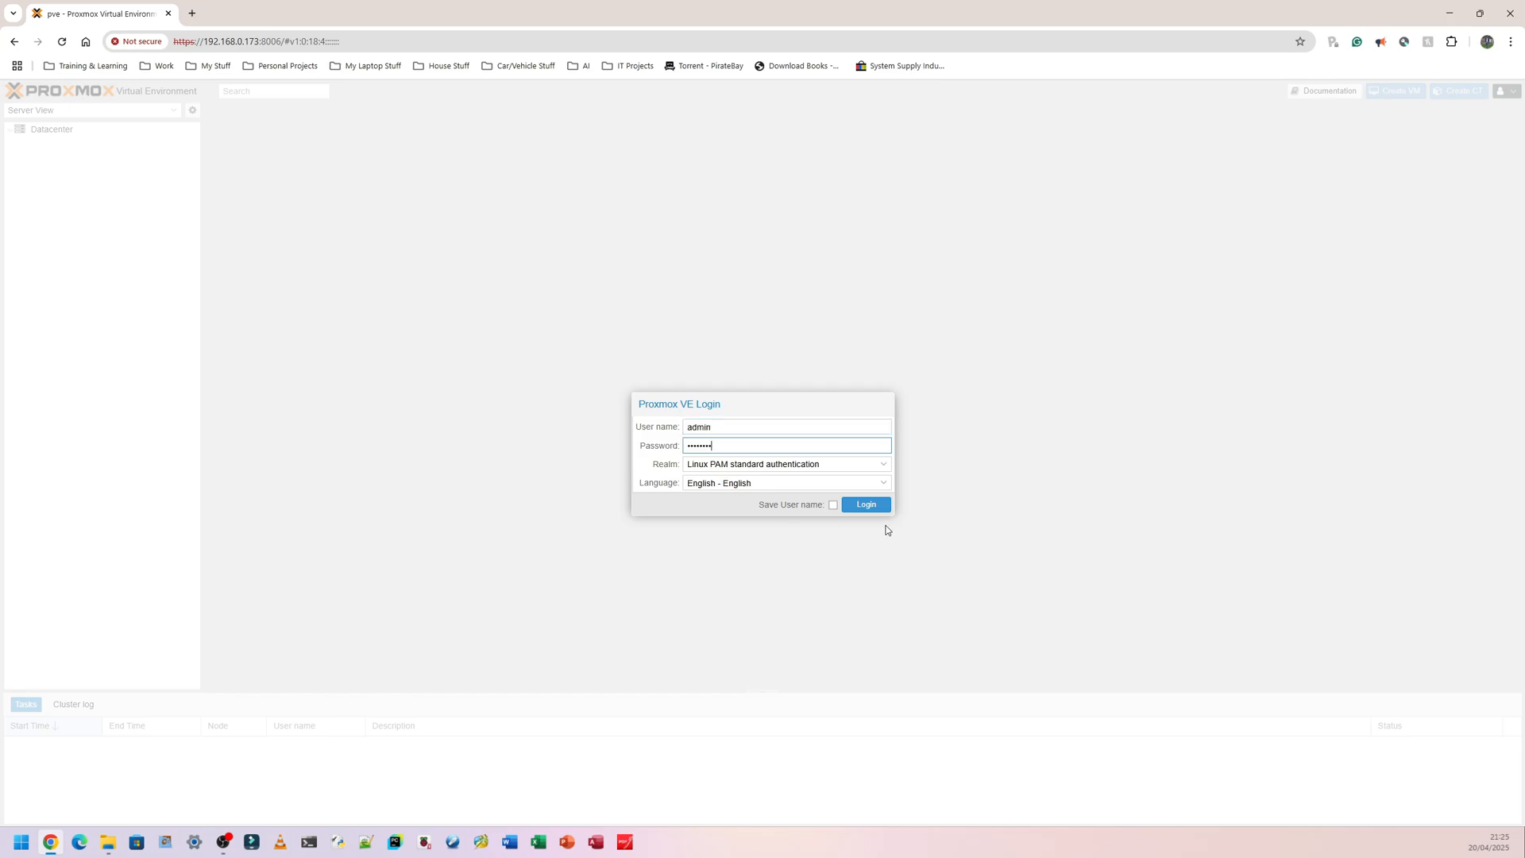
# Log in with user name root instead of admin and dismiss the No valid subscription notice.
pyautogui.click(866, 505)
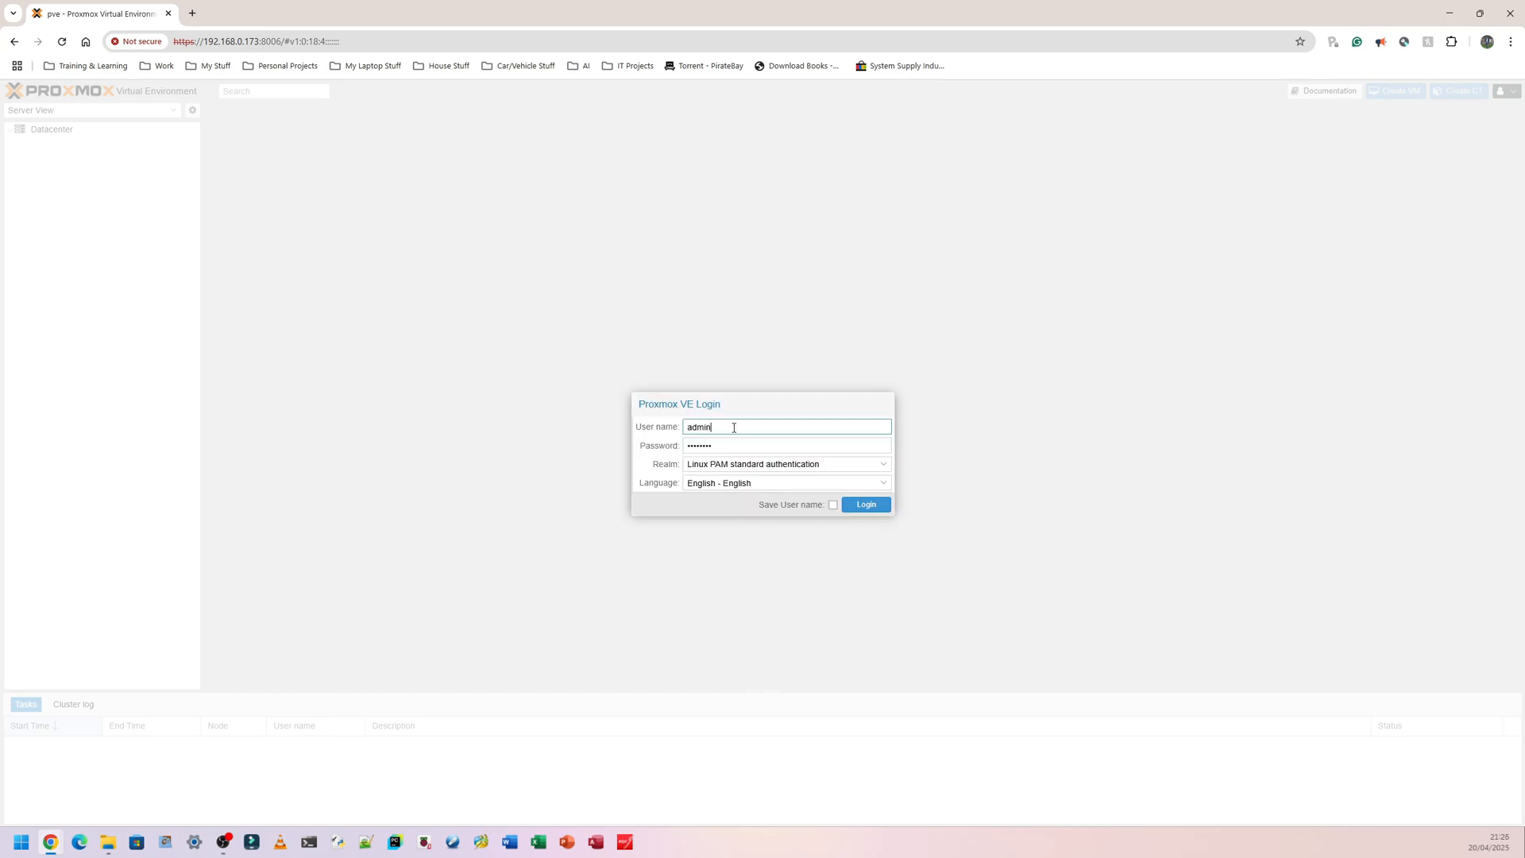
pyautogui.moveTo(729, 427); pyautogui.dragTo(653, 429)
pyautogui.write('root')
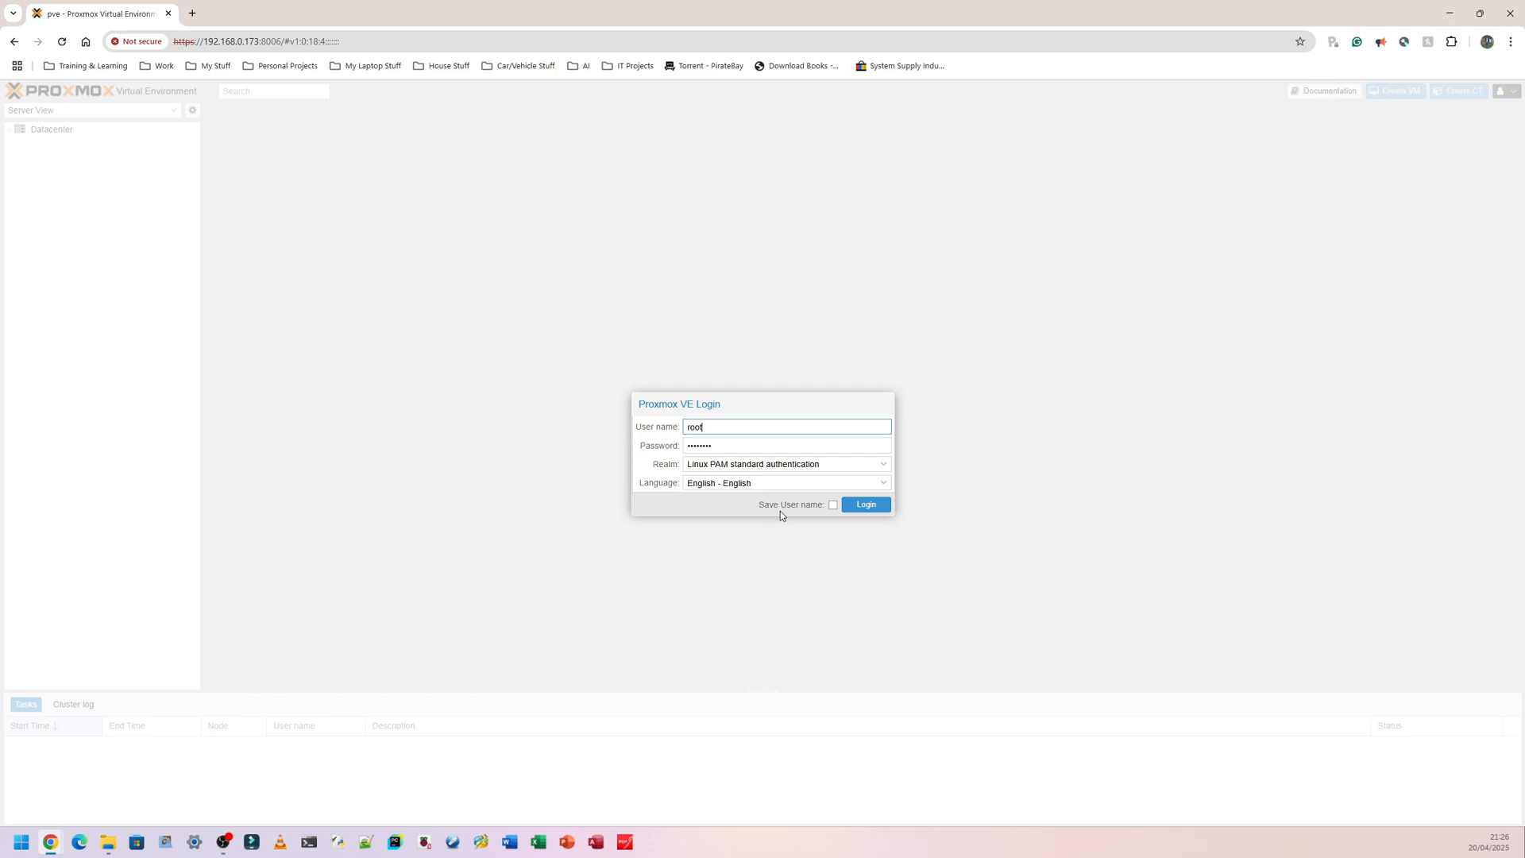
pyautogui.click(857, 507)
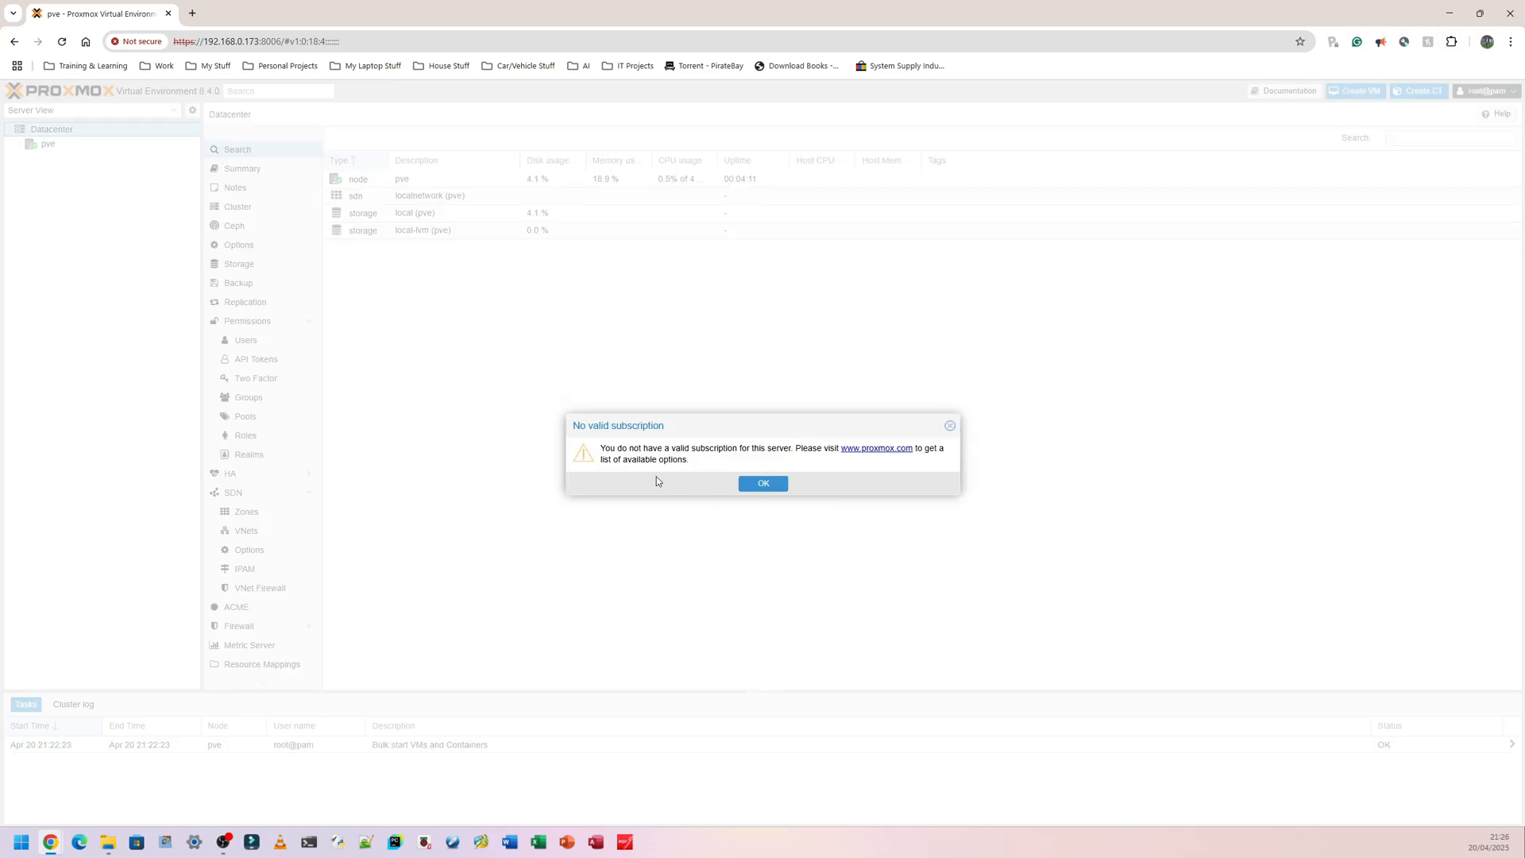
pyautogui.click(763, 486)
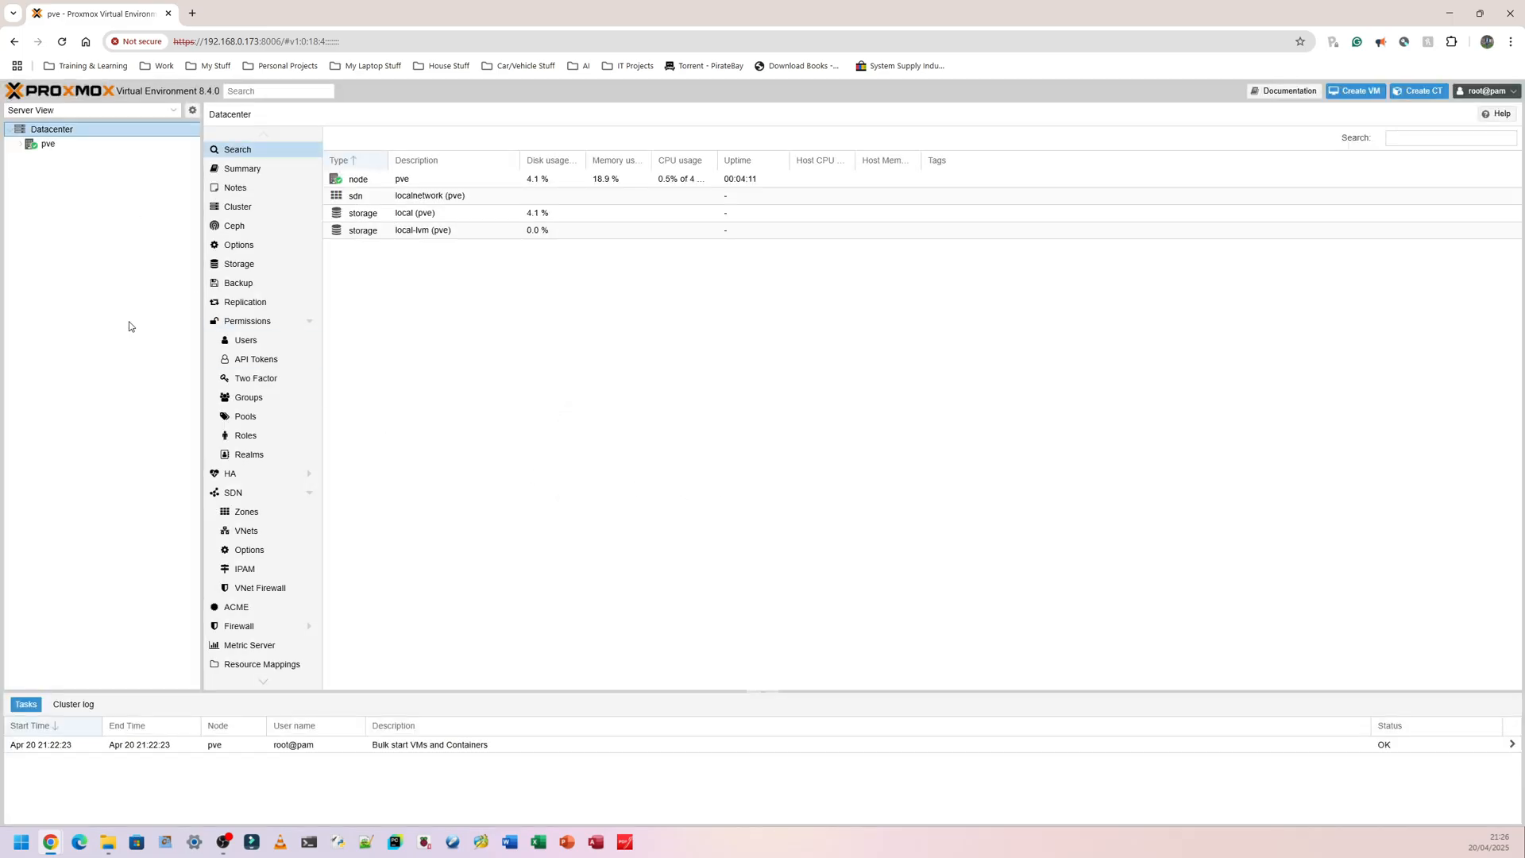